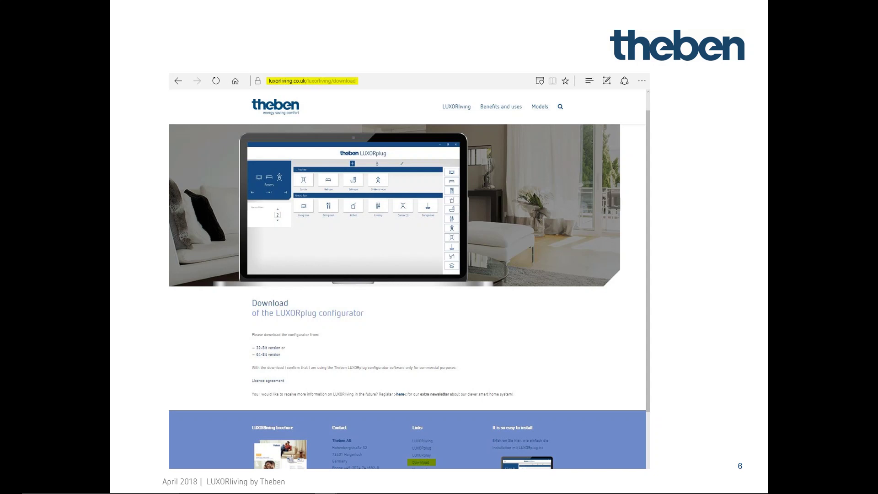
- Advance the presentation past the configurator download-page slide
{"action": "key", "text": "Right"}
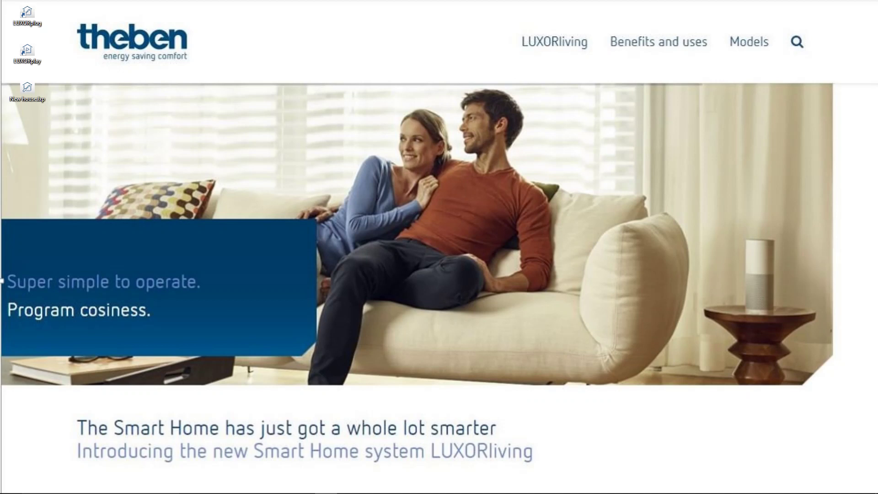
- Start LUXORplug from its desktop icon
{"action": "double_click", "coordinate": [27, 15]}
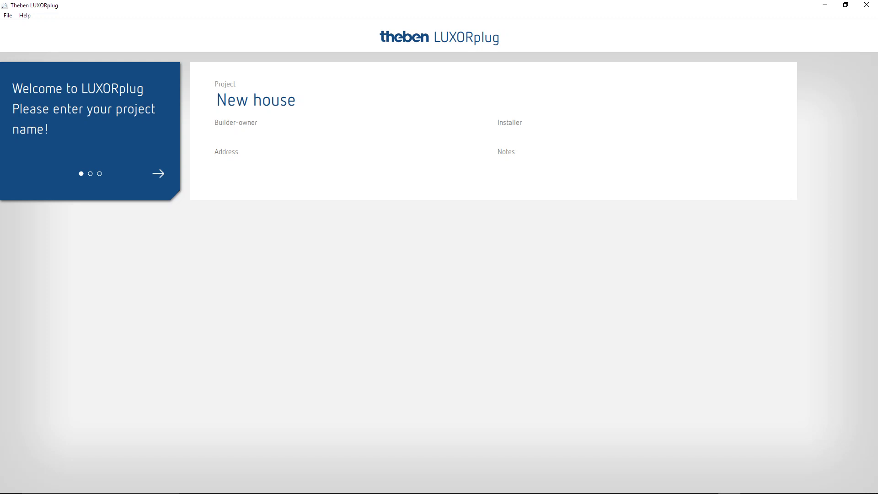
- Replace 'New house' with the project name 'my Smart home', enter the installer's name, and continue to saving
{"action": "key", "text": "shift+Home"}
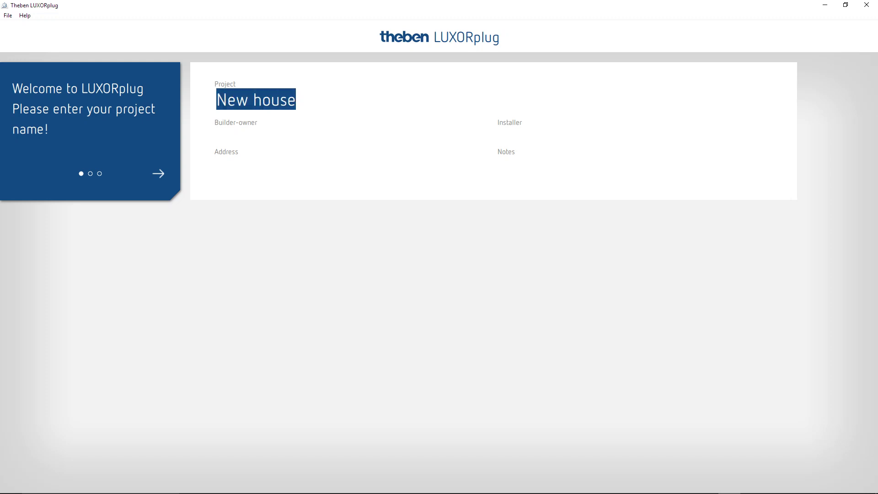
{"action": "type", "text": "m"}
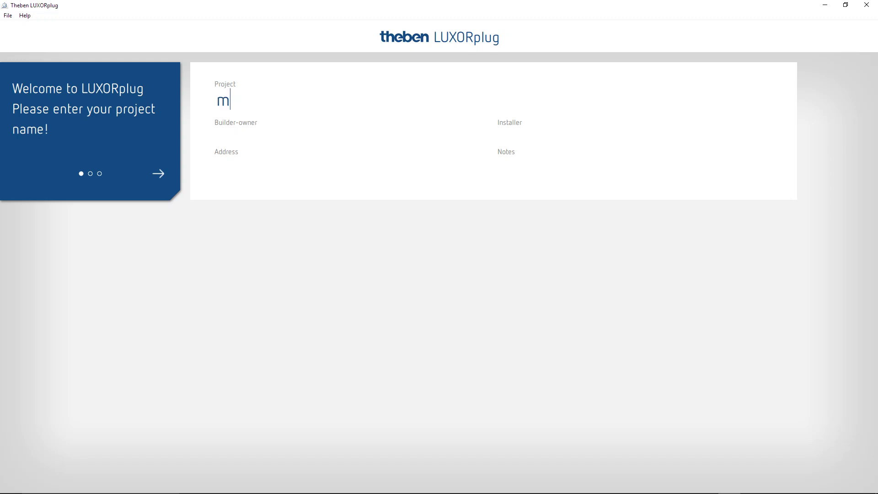
{"action": "type", "text": "y Smart hose"}
{"action": "key", "text": "BackSpace"}
{"action": "key", "text": "BackSpace"}
{"action": "key", "text": "BackSpace"}
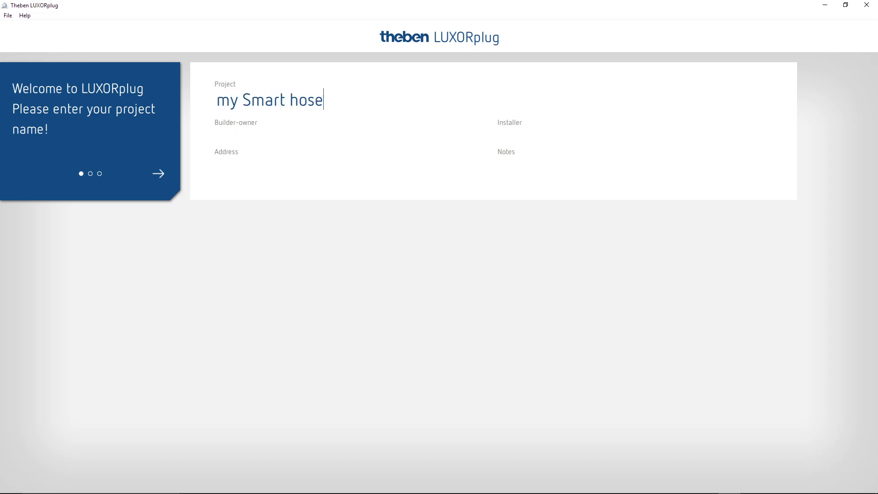
{"action": "type", "text": "me"}
{"action": "type", "text": "C.Kienzl"}
{"action": "type", "text": "e"}
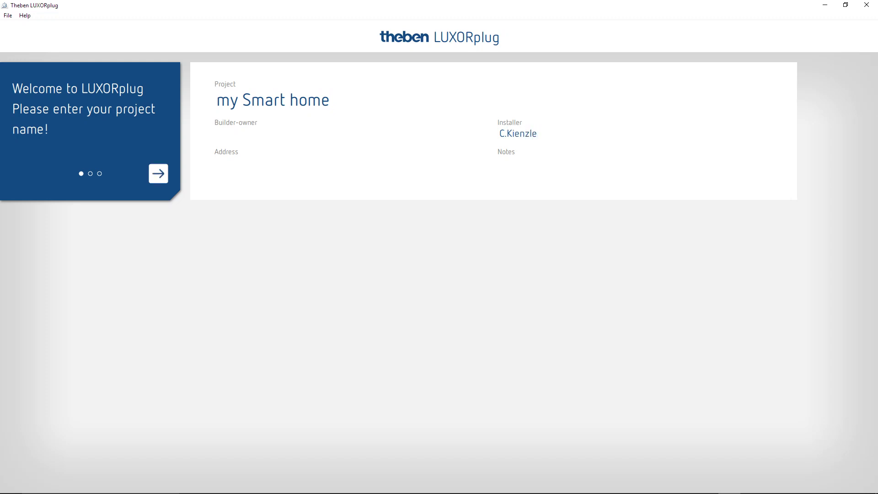
{"action": "left_click", "coordinate": [158, 173]}
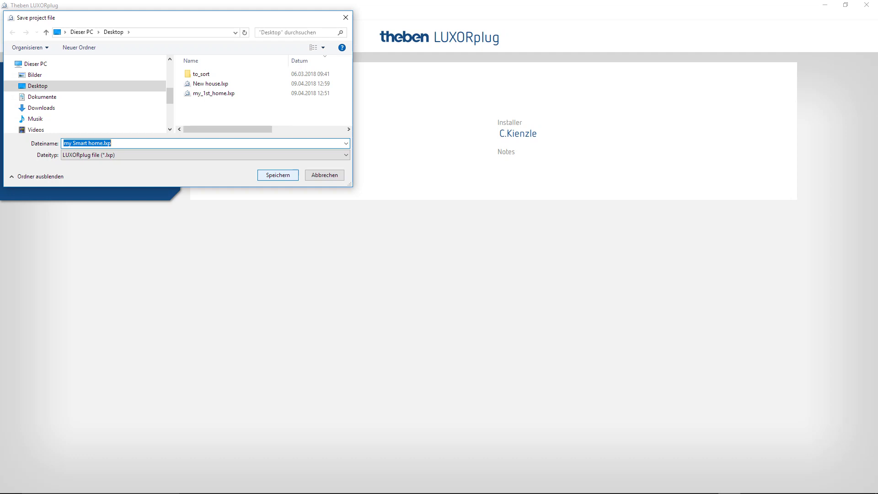
- Save the project file as 'my Smart home.lxp'
{"action": "key", "text": "Return"}
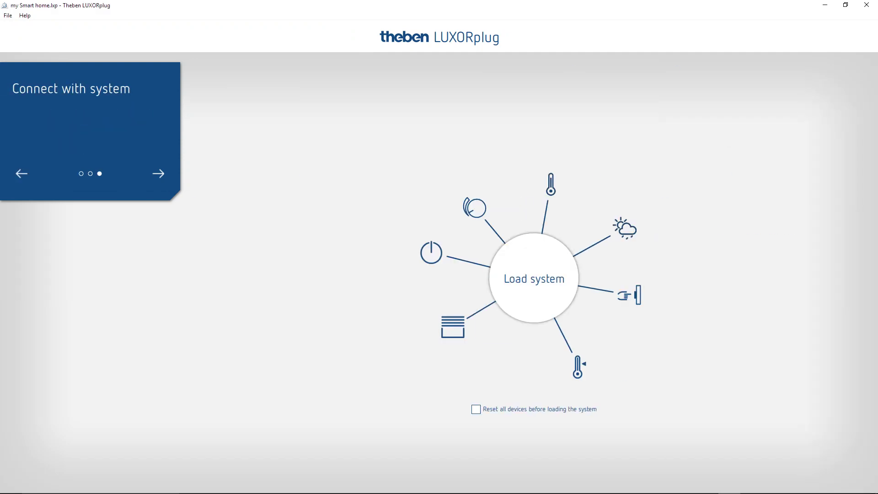
- Skip loading the existing system and confirm proceeding without it
{"action": "left_click", "coordinate": [158, 173]}
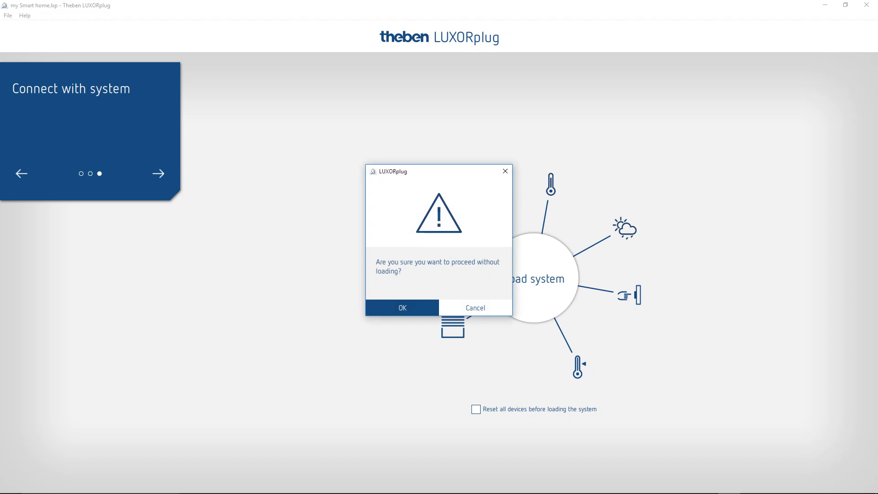
{"action": "left_click", "coordinate": [403, 308]}
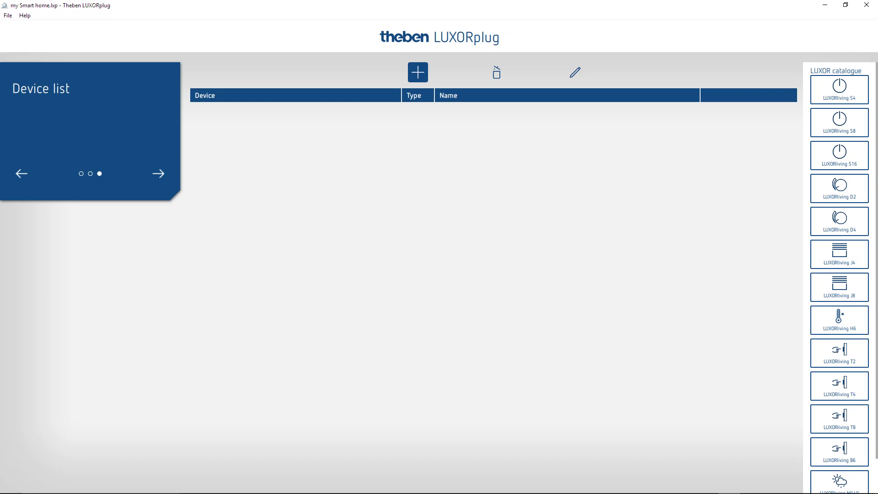
- Drag the T8, J4, S4, D2, R718, M140, H6, B6 and S8 tiles from the catalogue into the Device list
{"action": "left_click_drag", "start_coordinate": [839, 419], "coordinate": [282, 114]}
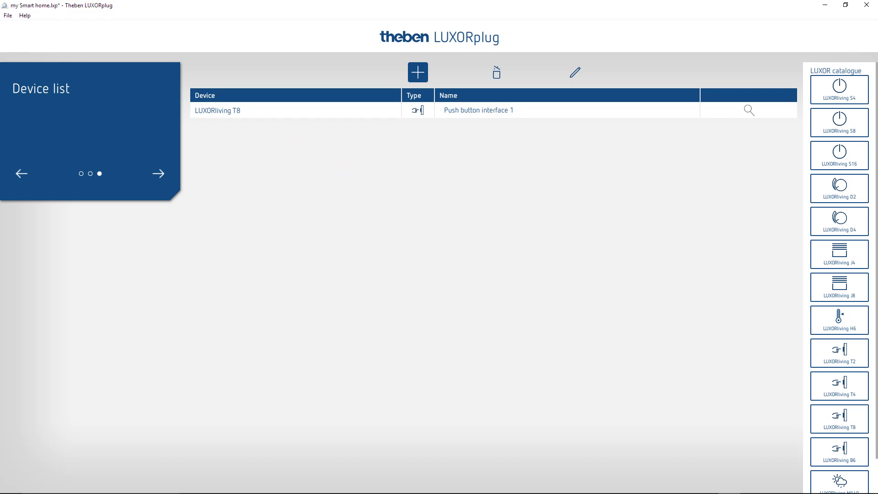
{"action": "left_click_drag", "start_coordinate": [839, 253], "coordinate": [457, 121]}
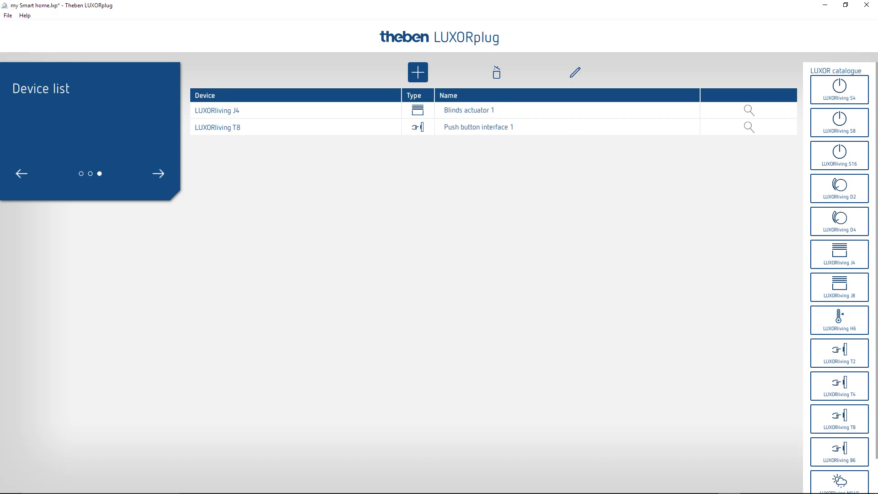
{"action": "left_click_drag", "start_coordinate": [839, 89], "coordinate": [750, 151]}
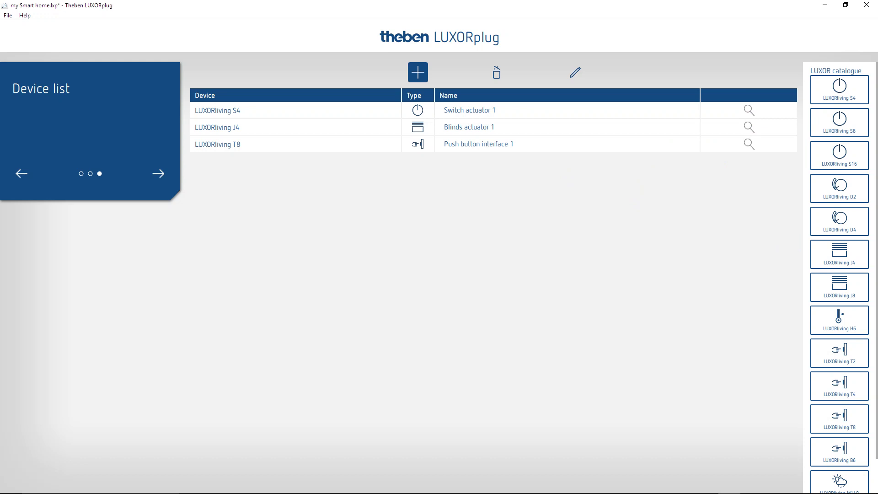
{"action": "left_click_drag", "start_coordinate": [839, 185], "coordinate": [709, 169]}
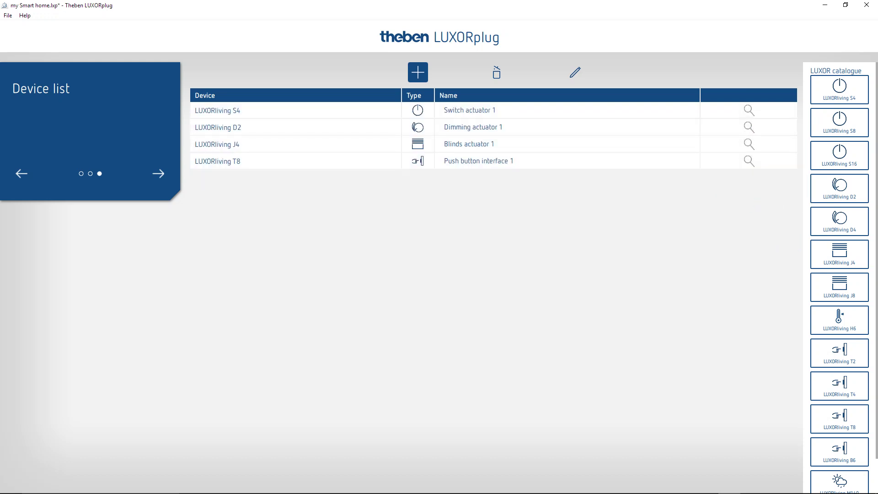
{"action": "scroll", "coordinate": [839, 274], "scroll_direction": "down", "scroll_amount": 1}
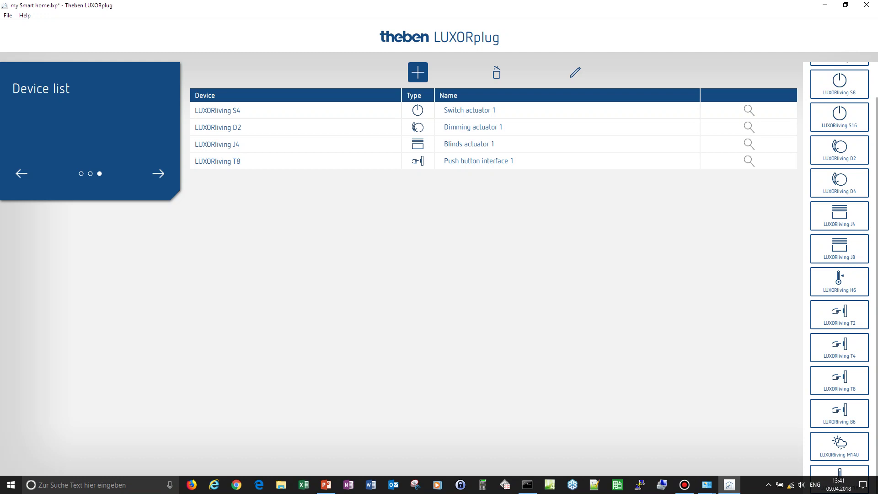
{"action": "left_click_drag", "start_coordinate": [839, 473], "coordinate": [544, 201]}
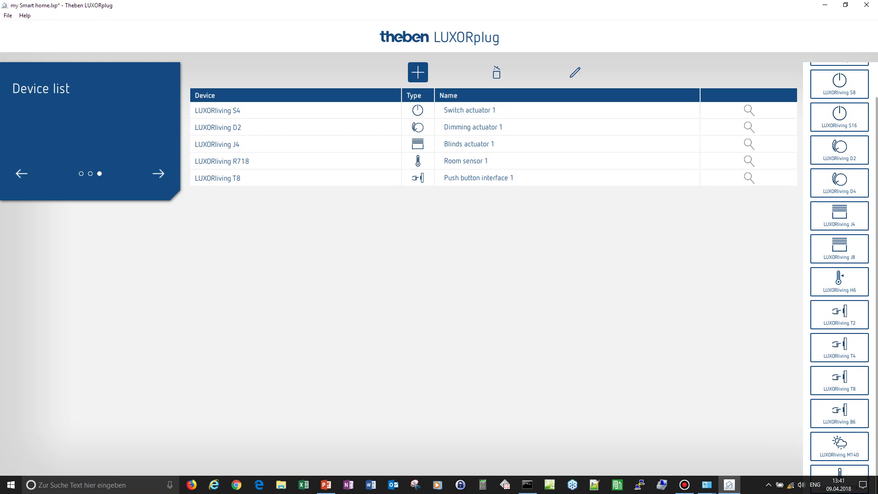
{"action": "left_click_drag", "start_coordinate": [839, 444], "coordinate": [530, 192]}
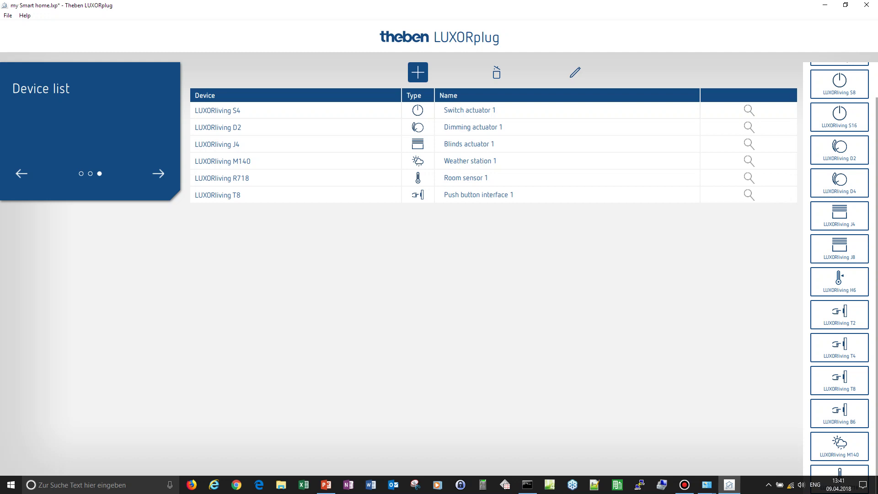
{"action": "left_click_drag", "start_coordinate": [839, 279], "coordinate": [638, 208]}
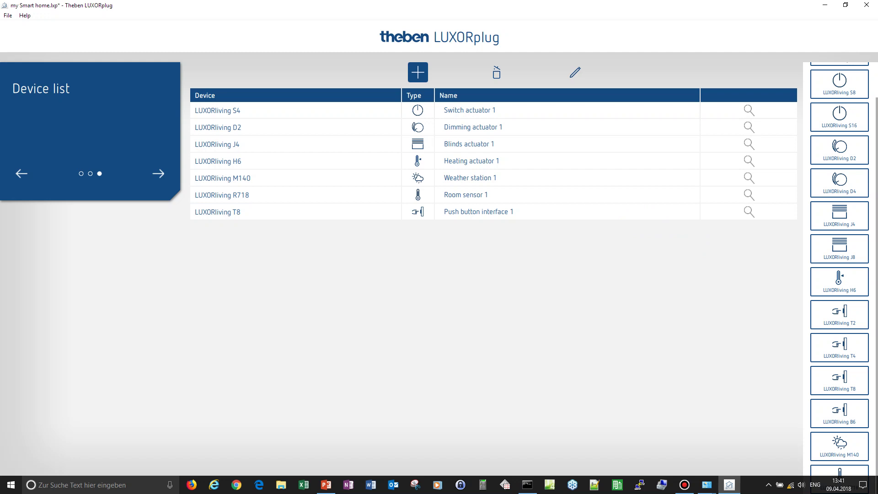
{"action": "left_click_drag", "start_coordinate": [839, 413], "coordinate": [638, 242]}
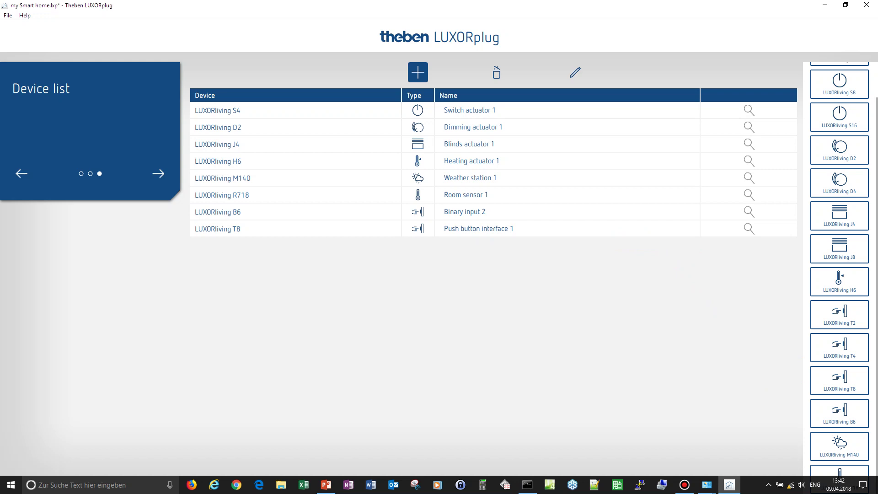
{"action": "left_click_drag", "start_coordinate": [839, 83], "coordinate": [672, 256]}
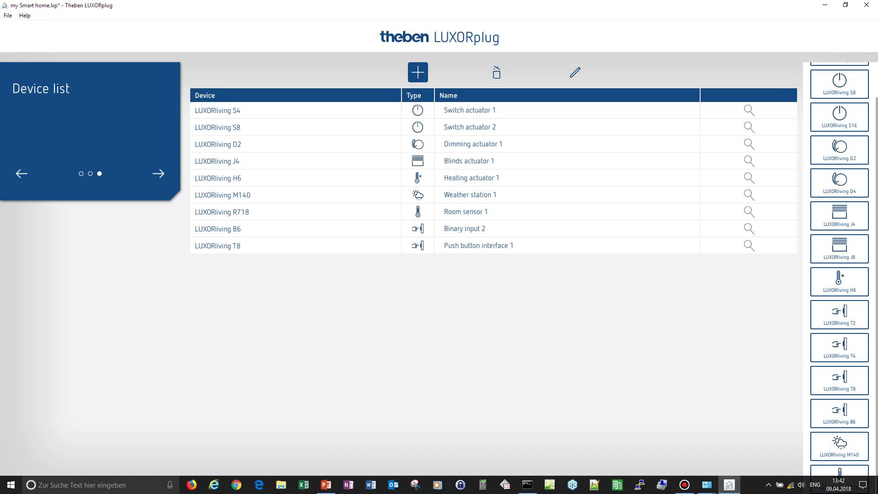
- Rename Switch actuator 1 to 'DB #1 S4' and select the name for copying
{"action": "left_click", "coordinate": [574, 73]}
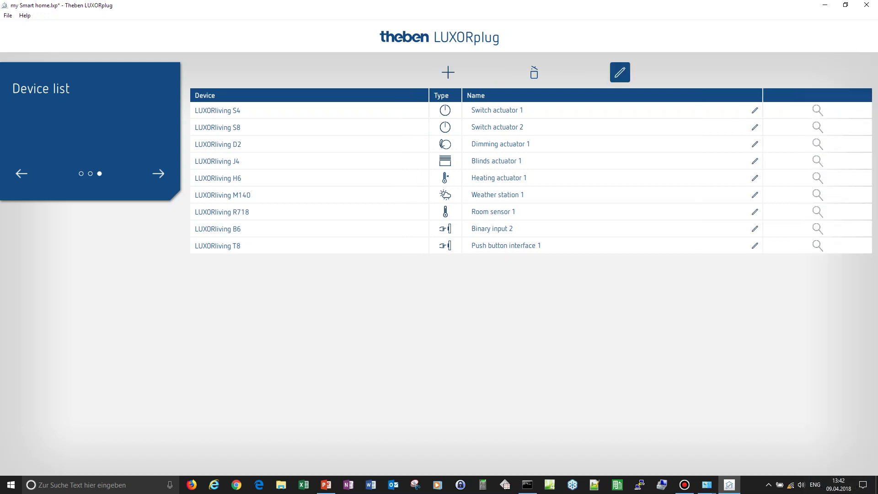
{"action": "left_click", "coordinate": [754, 110]}
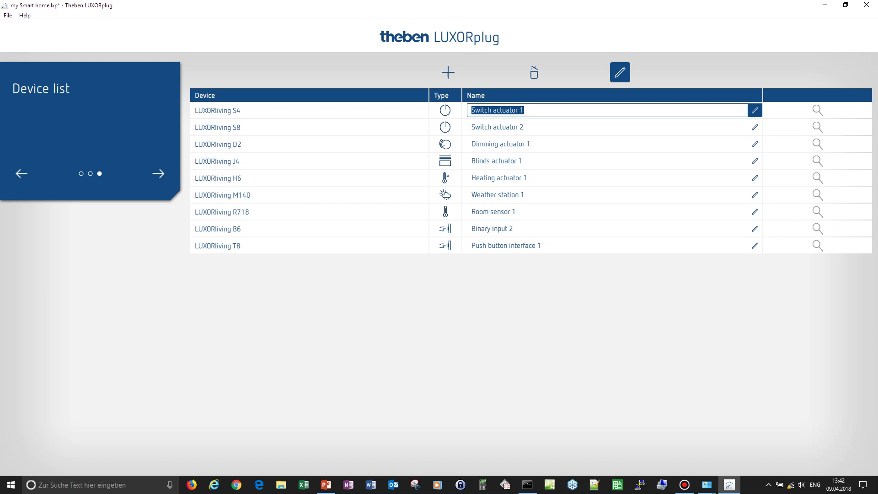
{"action": "type", "text": "DB"}
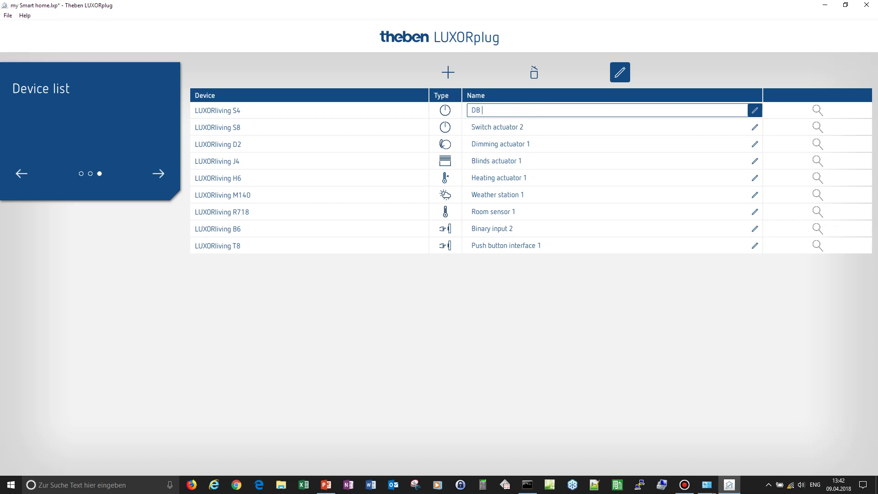
{"action": "type", "text": " #1 S4"}
{"action": "key", "text": "shift+Left"}
{"action": "key", "text": "shift+Left"}
{"action": "key", "text": "shift+Left"}
{"action": "key", "text": "shift+Left"}
{"action": "key", "text": "shift+Left"}
{"action": "key", "text": "shift+Left"}
{"action": "key", "text": "shift+Left"}
{"action": "key", "text": "shift+Left"}
{"action": "key", "text": "ctrl+c"}
- Rename the second device to 'DB #2 S8' by pasting and editing the copied name
{"action": "left_click", "coordinate": [498, 127]}
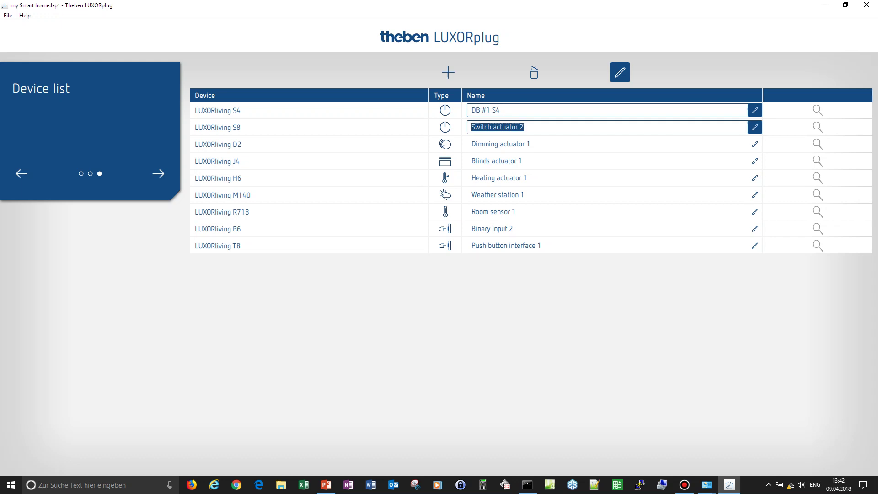
{"action": "key", "text": "ctrl+v"}
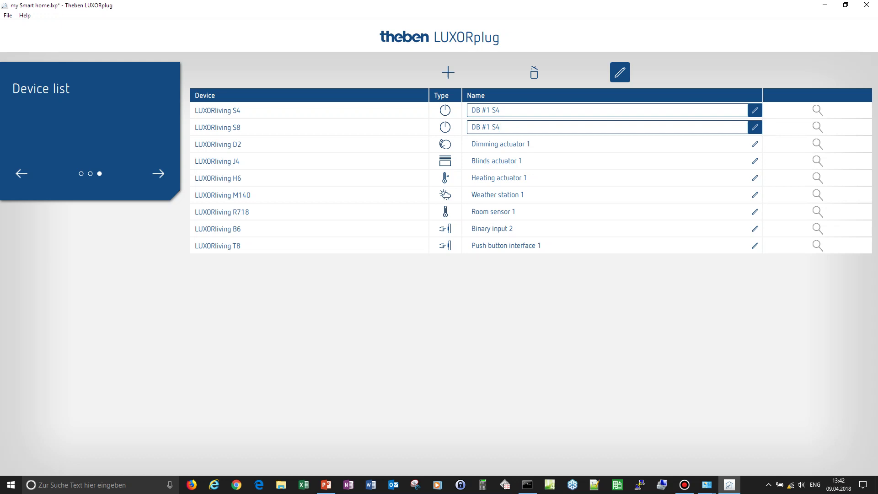
{"action": "key", "text": "Left"}
{"action": "key", "text": "BackSpace"}
{"action": "type", "text": "2"}
{"action": "key", "text": "End"}
{"action": "key", "text": "BackSpace"}
{"action": "type", "text": "8"}
- Rename the third device to 'DB #3 D2' from the pasted name
{"action": "key", "text": "Tab"}
{"action": "key", "text": "ctrl+v"}
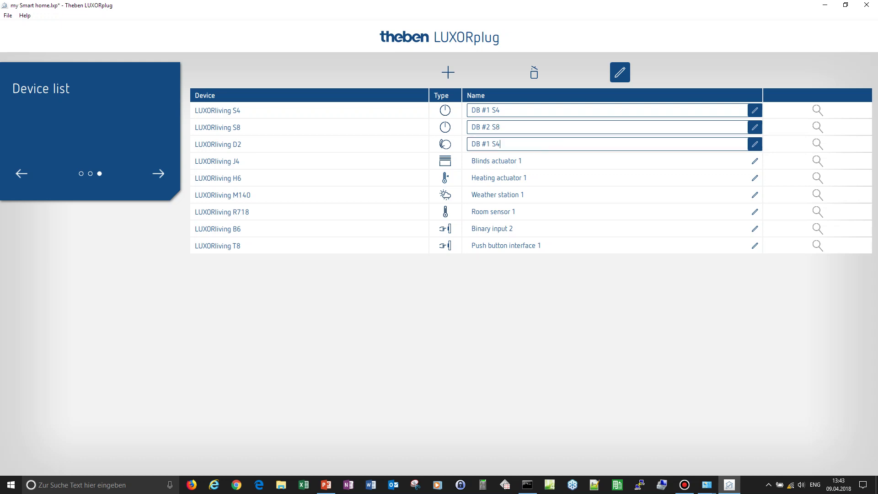
{"action": "key", "text": "BackSpace"}
{"action": "type", "text": "3"}
{"action": "left_click_drag", "start_coordinate": [496, 143], "coordinate": [492, 144]}
{"action": "type", "text": "D"}
{"action": "key", "text": "BackSpace"}
{"action": "type", "text": "2"}
- Paste the copied name into Blinds actuator 1 and remove its number 1
{"action": "key", "text": "Tab"}
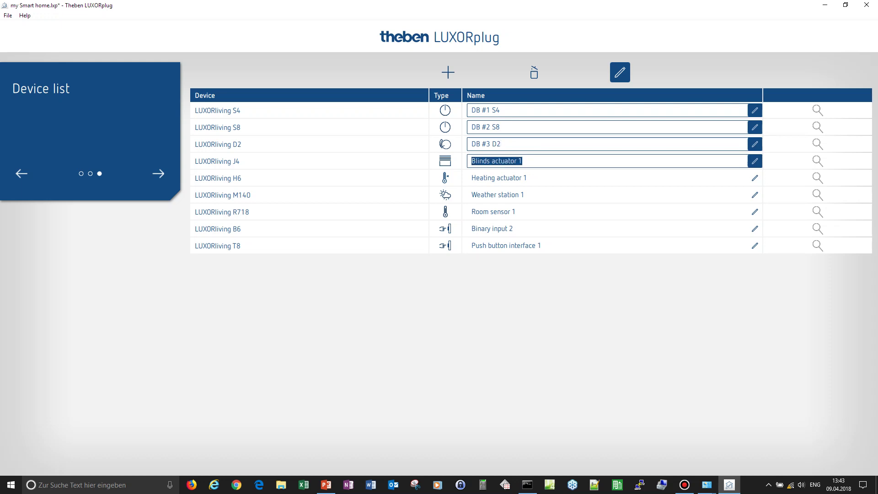
{"action": "key", "text": "ctrl+v"}
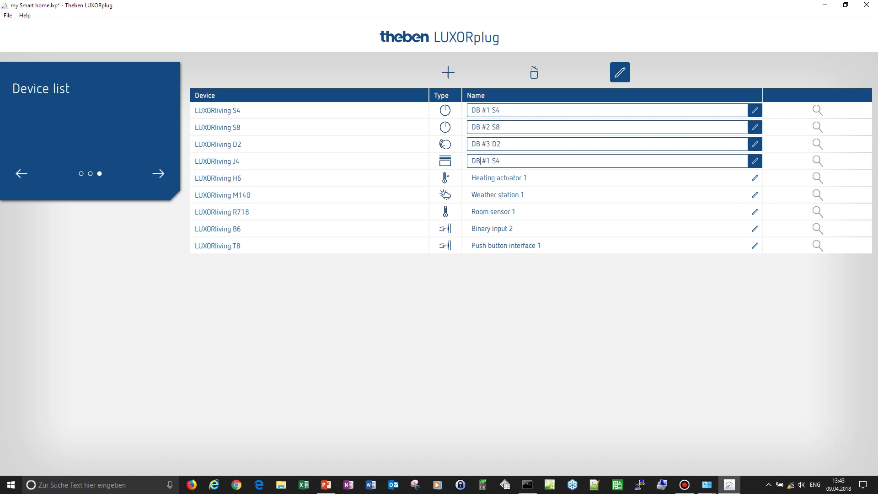
{"action": "left_click", "coordinate": [483, 161]}
{"action": "key", "text": "BackSpace"}
- Finish renaming the blinds actuator to 'DB #4 J4'
{"action": "type", "text": "4"}
{"action": "left_click", "coordinate": [500, 161]}
{"action": "left_click", "coordinate": [495, 161]}
{"action": "key", "text": "BackSpace"}
{"action": "type", "text": "J"}
- Rename the heating actuator to 'DB #5 H6' from the pasted name
{"action": "key", "text": "Tab"}
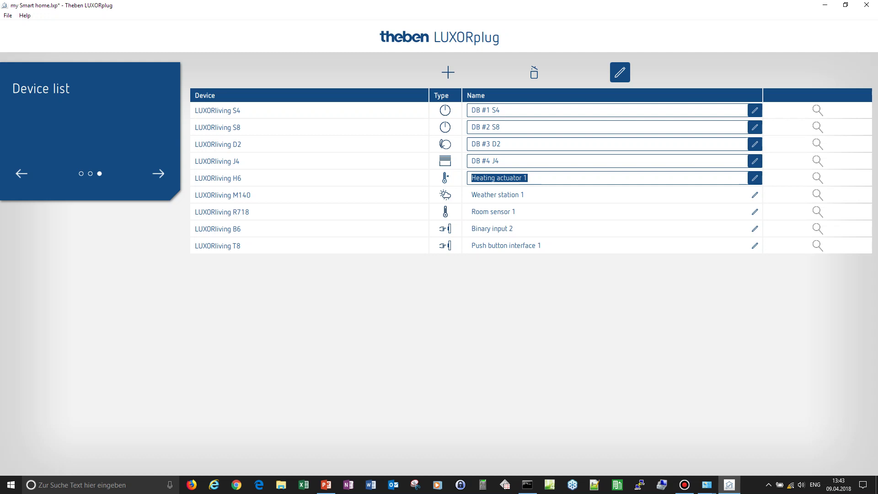
{"action": "key", "text": "ctrl+v"}
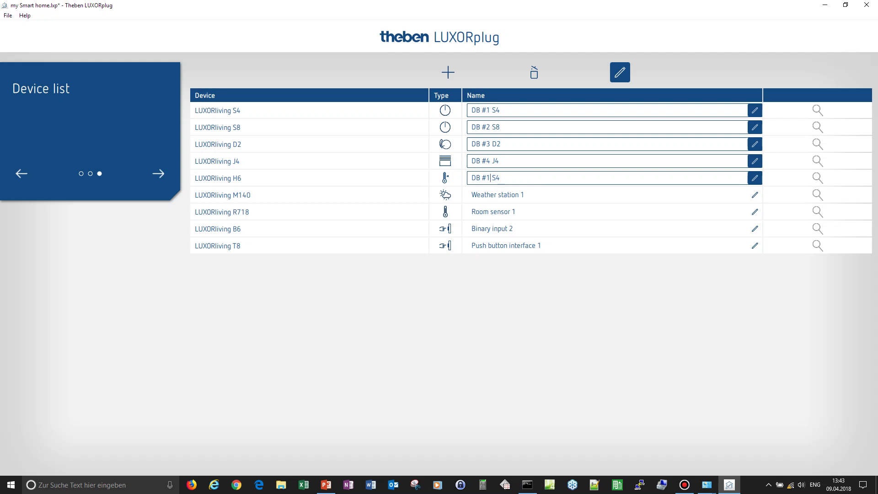
{"action": "key", "text": "BackSpace"}
{"action": "type", "text": "6"}
{"action": "key", "text": "BackSpace"}
{"action": "type", "text": "5"}
{"action": "key", "text": "BackSpace"}
{"action": "type", "text": "H"}
{"action": "key", "text": "Delete"}
{"action": "type", "text": "6"}
- Name the weather station 'roof south' and the room sensor 'Living room'
{"action": "key", "text": "Tab"}
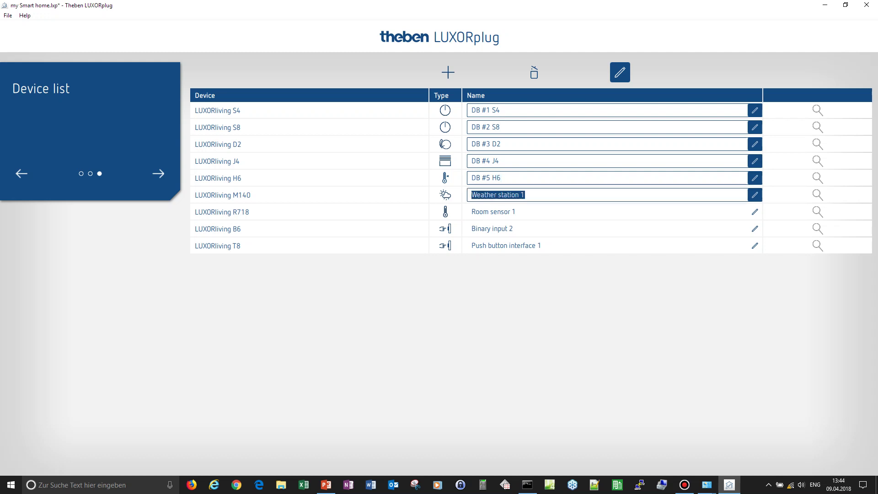
{"action": "type", "text": "roof "}
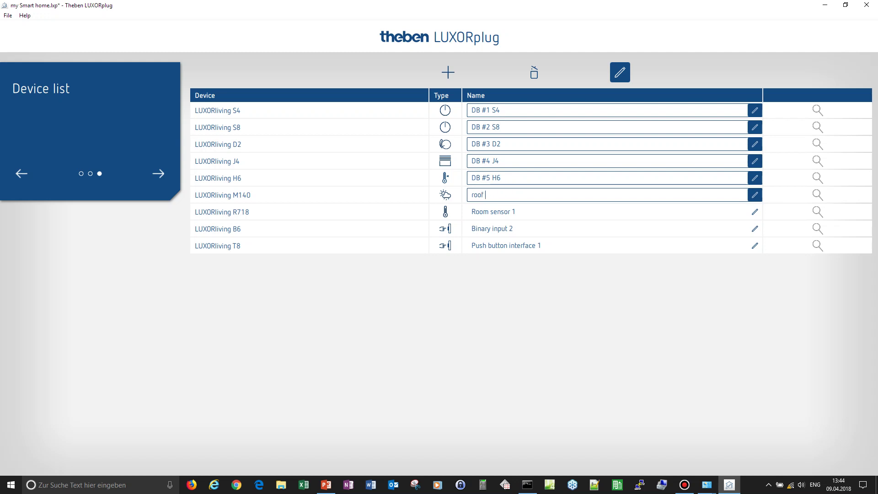
{"action": "type", "text": "south"}
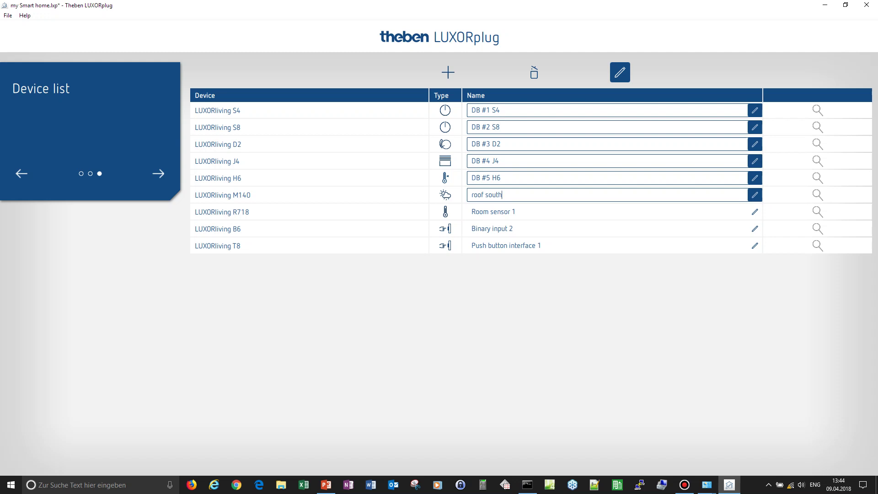
{"action": "key", "text": "Tab"}
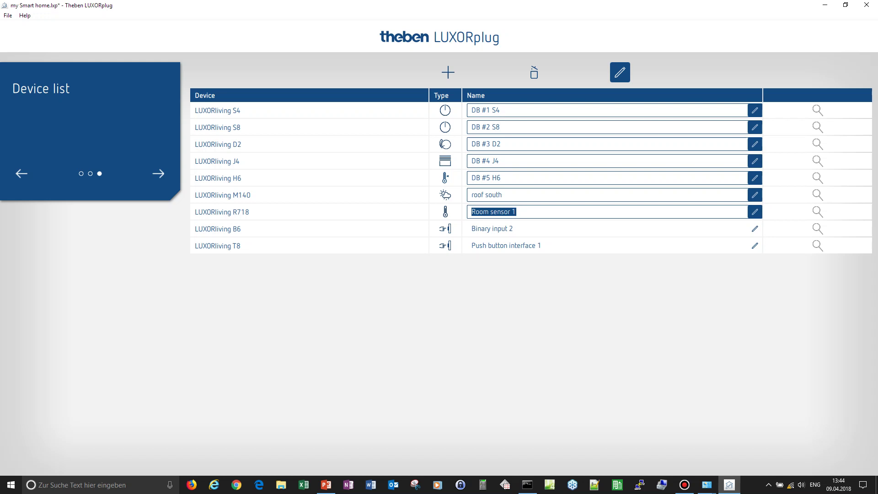
{"action": "type", "text": "L"}
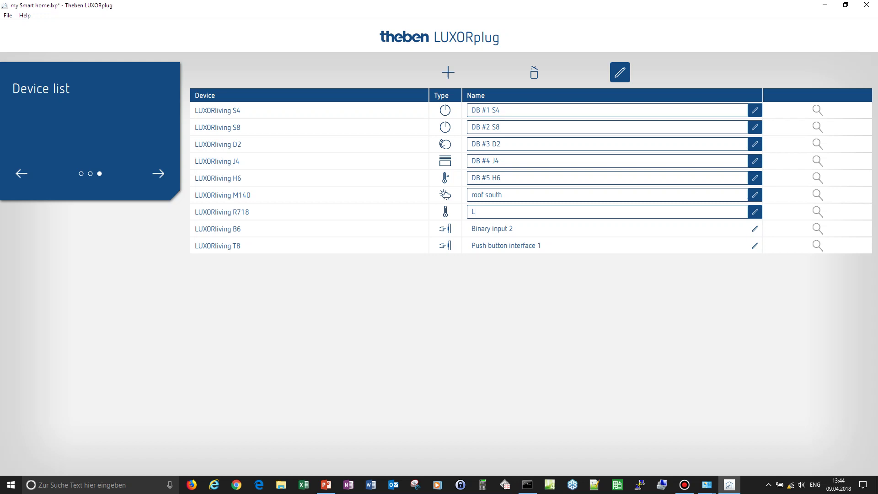
{"action": "type", "text": "iving room"}
- Name the binary input 'DB #6 B6', the push button interface 'Living room doo', and save
{"action": "left_click", "coordinate": [492, 229]}
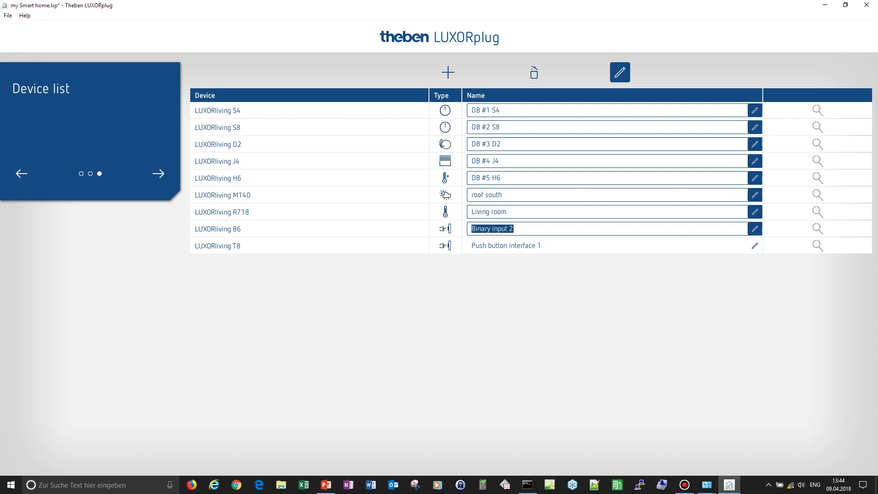
{"action": "type", "text": "DB #6 B6"}
{"action": "key", "text": "Tab"}
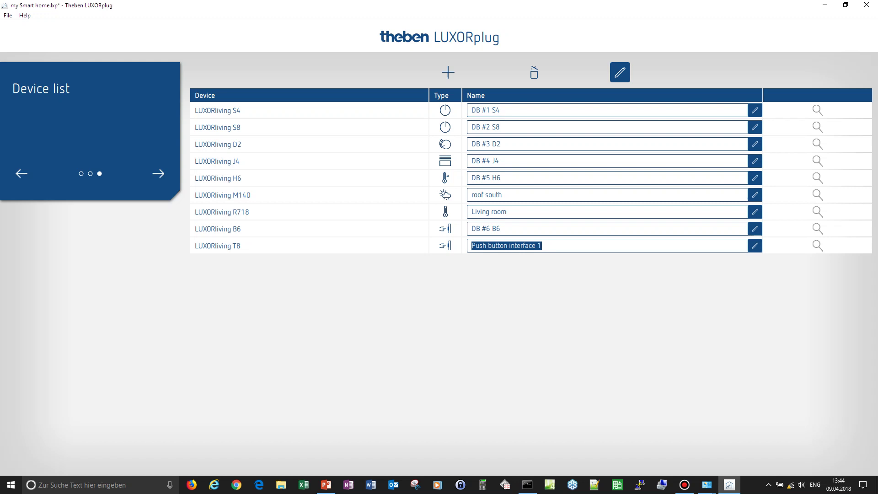
{"action": "type", "text": "Living roo"}
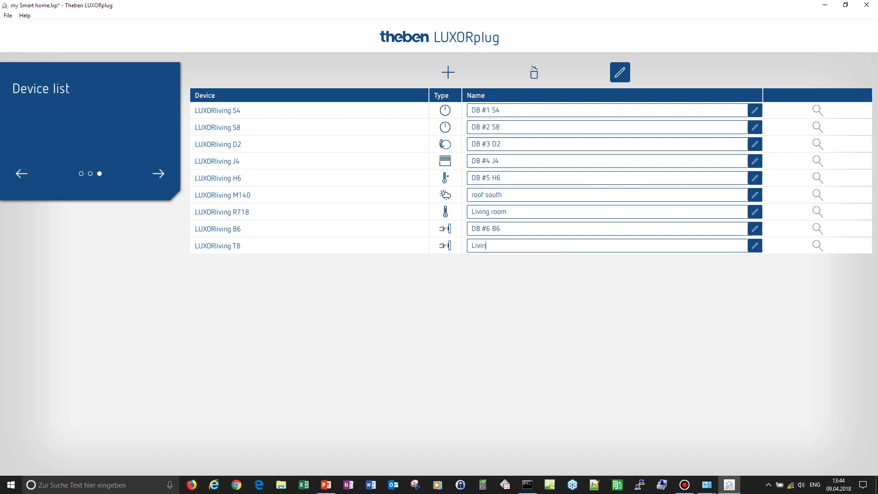
{"action": "type", "text": "m door"}
{"action": "key", "text": "ctrl+s"}
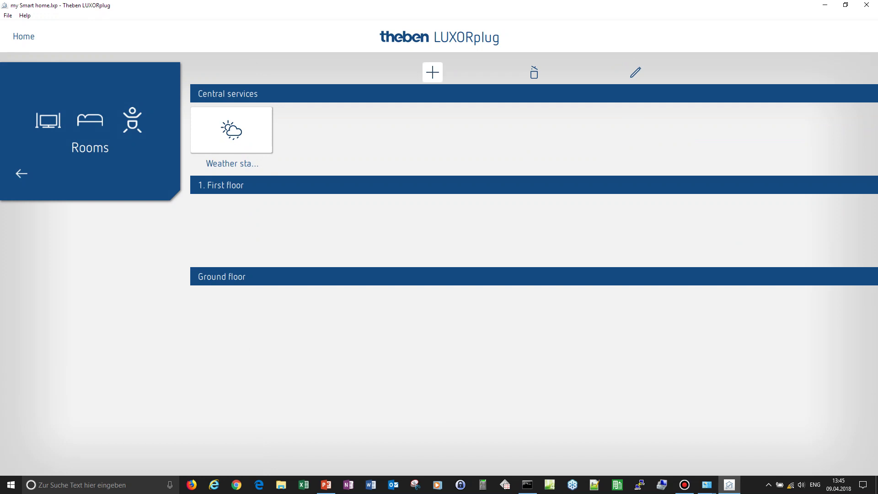
- Set floors to 1 and place Living room, Bedroom, Dining room, Kitchen, Bathroom, Corridor, Children's room on the ground floor
{"action": "left_click", "coordinate": [432, 71]}
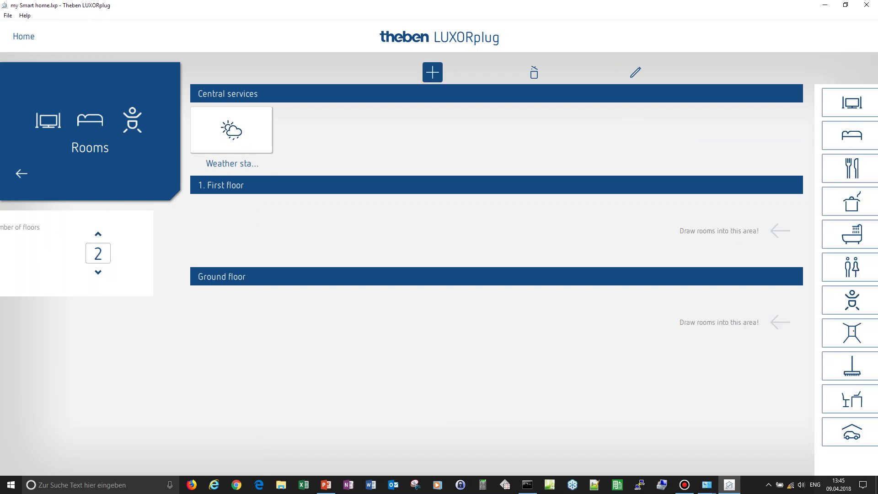
{"action": "left_click", "coordinate": [125, 272]}
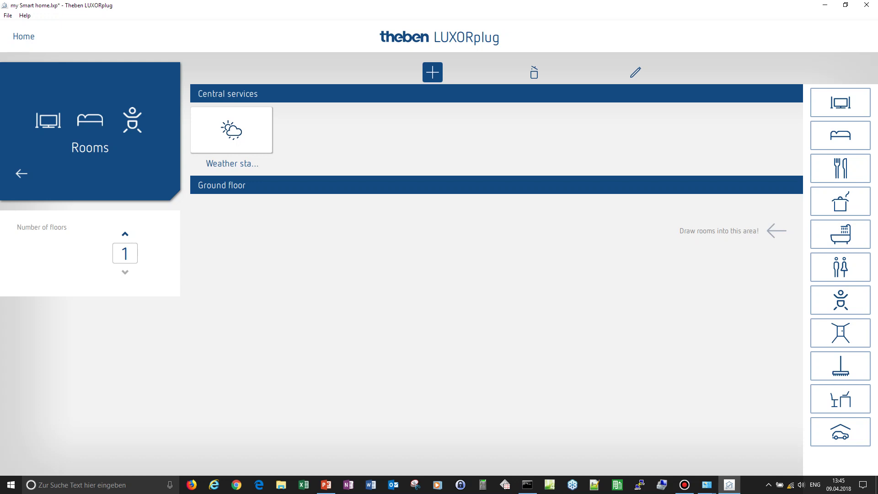
{"action": "left_click_drag", "start_coordinate": [840, 103], "coordinate": [215, 255]}
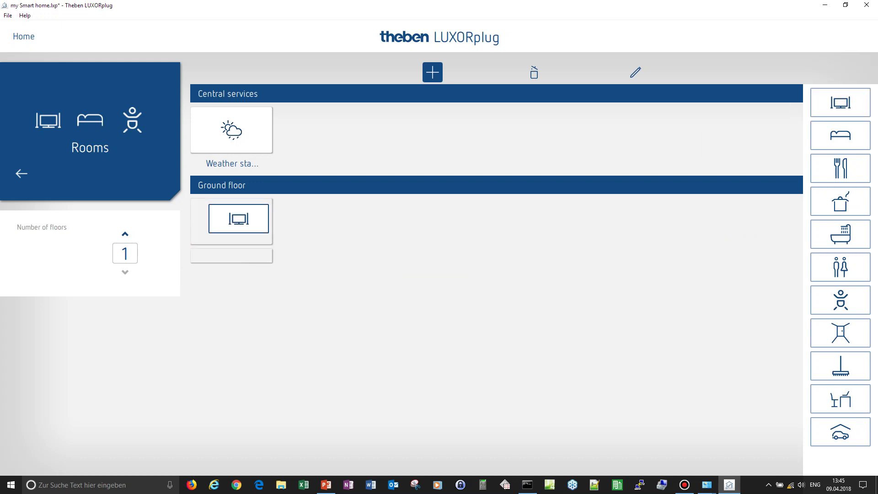
{"action": "left_click_drag", "start_coordinate": [840, 136], "coordinate": [338, 220]}
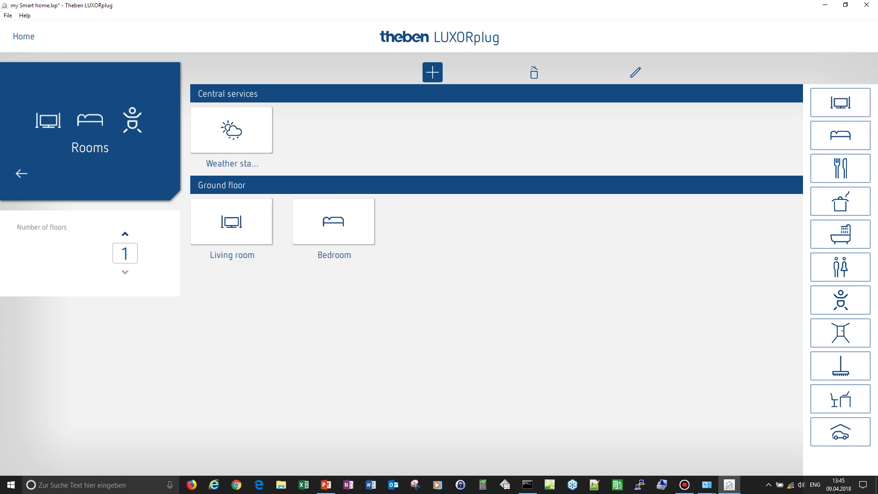
{"action": "left_click_drag", "start_coordinate": [840, 168], "coordinate": [427, 226]}
{"action": "left_click_drag", "start_coordinate": [840, 201], "coordinate": [537, 221]}
{"action": "left_click_drag", "start_coordinate": [841, 234], "coordinate": [640, 222]}
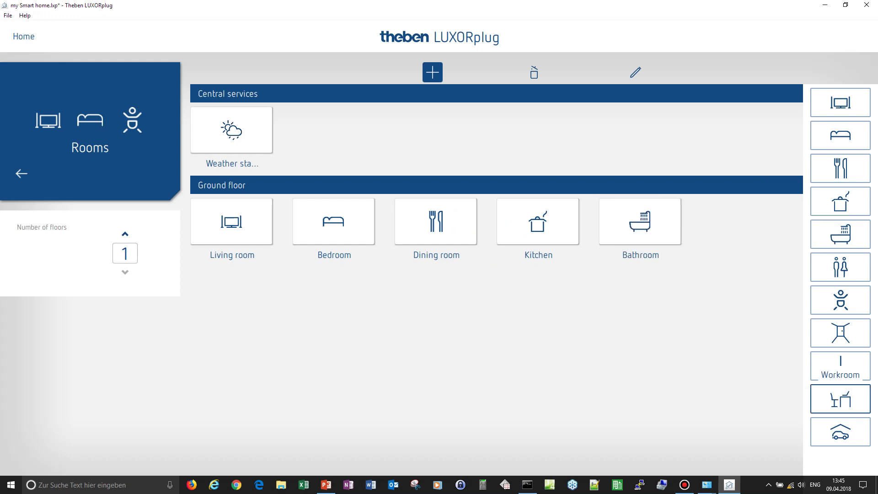
{"action": "left_click_drag", "start_coordinate": [841, 332], "coordinate": [734, 217]}
{"action": "left_click_drag", "start_coordinate": [840, 300], "coordinate": [245, 300]}
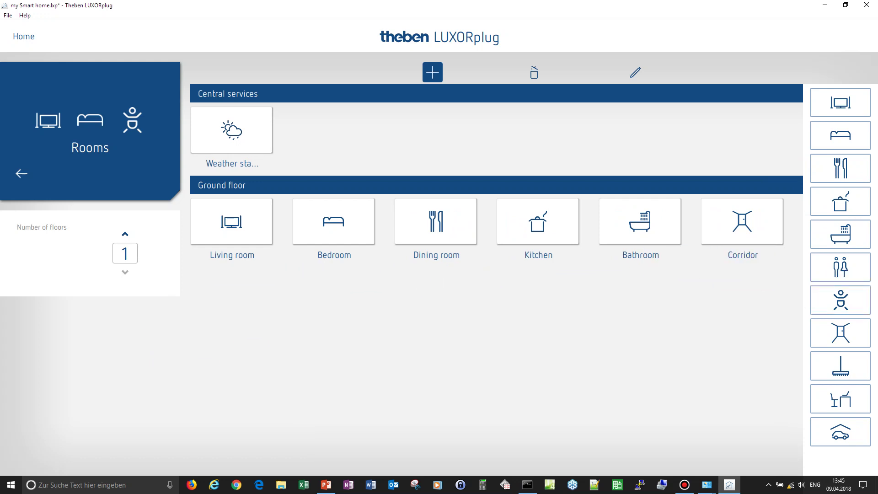
{"action": "left_click_drag", "start_coordinate": [840, 300], "coordinate": [228, 305]}
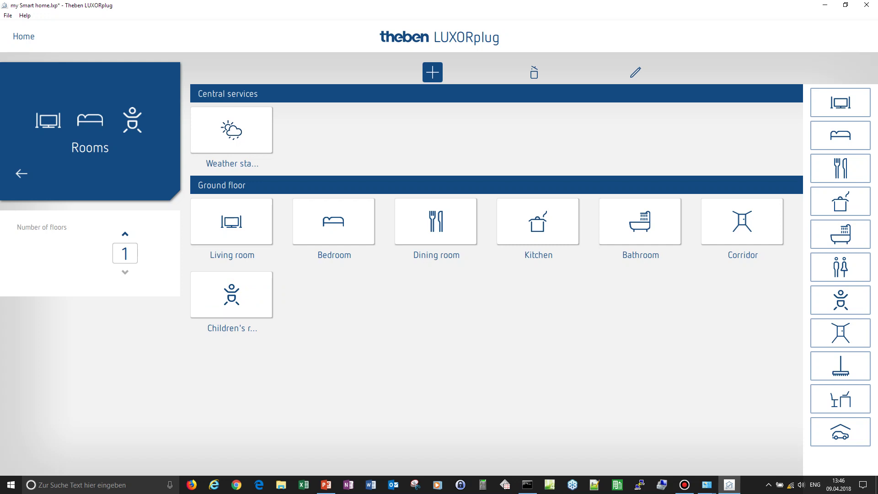
- Rename the Children's room to the child's first name and assign the open-book icon
{"action": "left_click", "coordinate": [635, 72]}
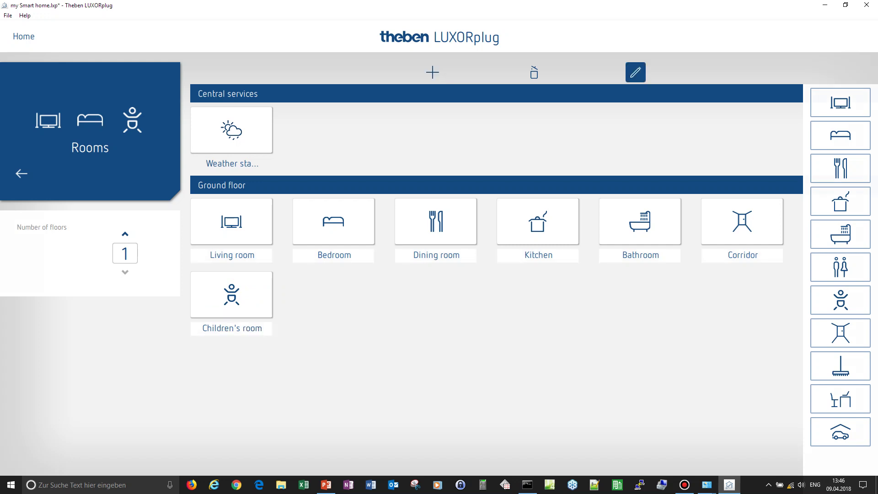
{"action": "key", "text": "shift+Left"}
{"action": "key", "text": "shift+Left"}
{"action": "key", "text": "shift+Left"}
{"action": "key", "text": "shift+Left"}
{"action": "key", "text": "shift+Left"}
{"action": "key", "text": "shift+Left"}
{"action": "key", "text": "shift+Left"}
{"action": "key", "text": "shift+Left"}
{"action": "key", "text": "shift+Left"}
{"action": "key", "text": "shift+Left"}
{"action": "key", "text": "shift+Left"}
{"action": "key", "text": "shift+Left"}
{"action": "key", "text": "shift+Left"}
{"action": "key", "text": "shift+Left"}
{"action": "key", "text": "shift+Left"}
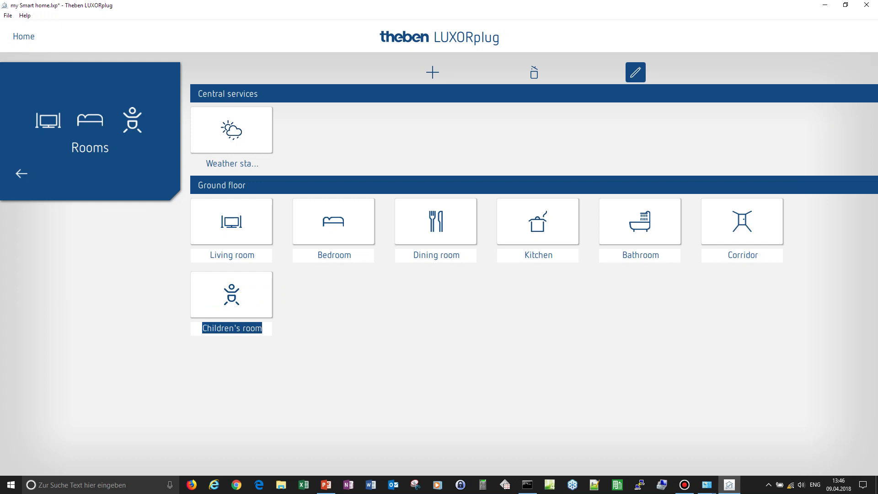
{"action": "type", "text": "Ben"}
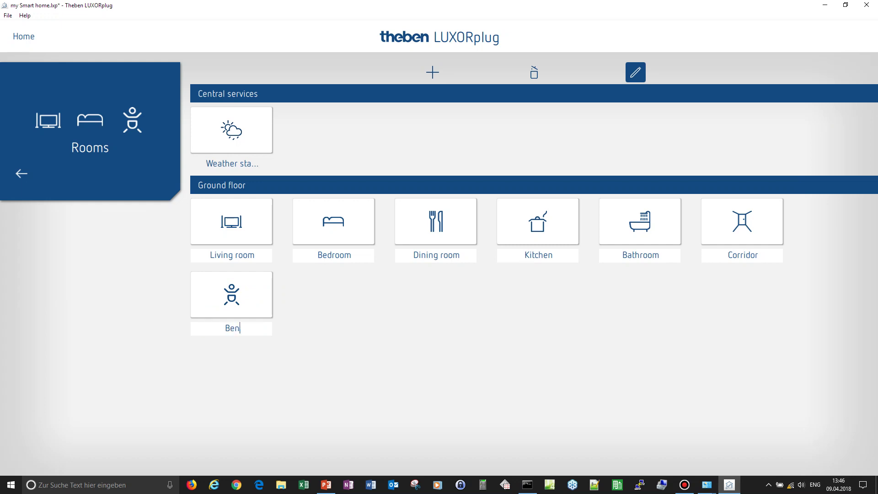
{"action": "key", "text": "Return"}
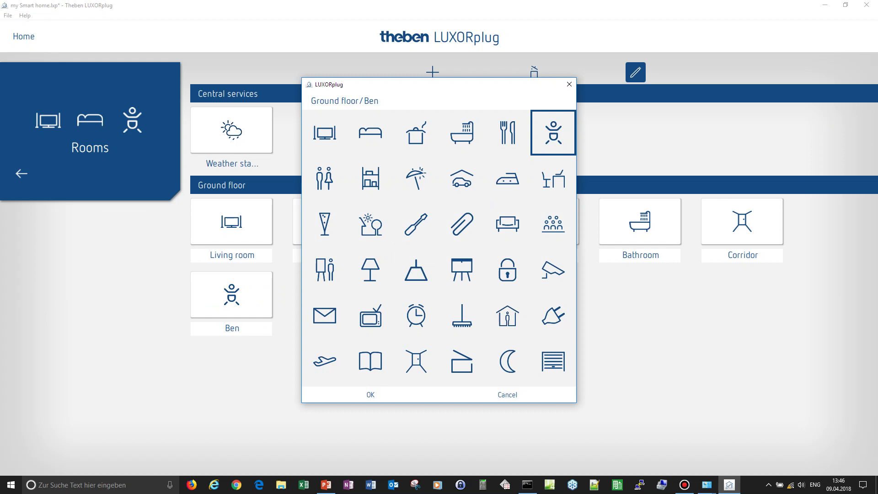
{"action": "left_click", "coordinate": [370, 361]}
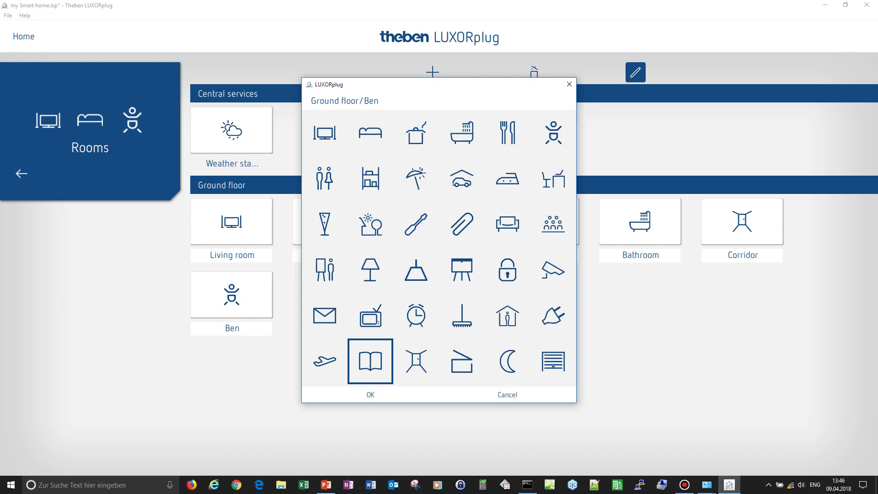
{"action": "left_click", "coordinate": [370, 394]}
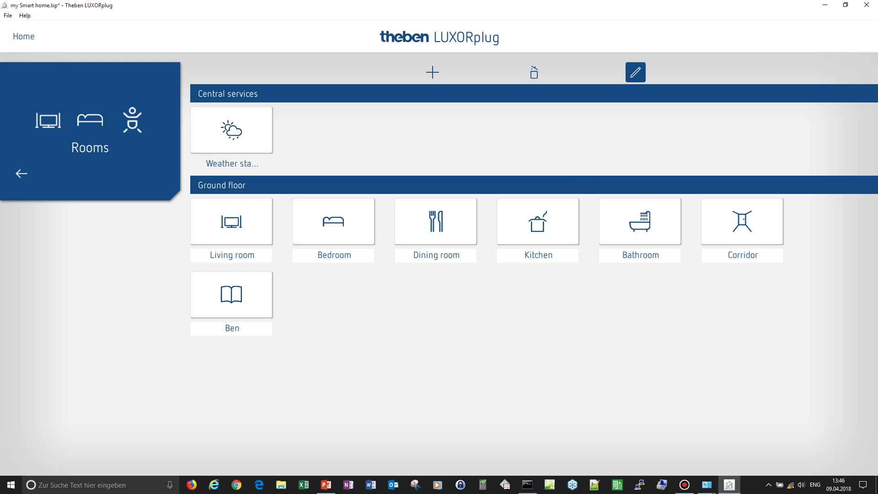
{"action": "mouse_move", "coordinate": [231, 222]}
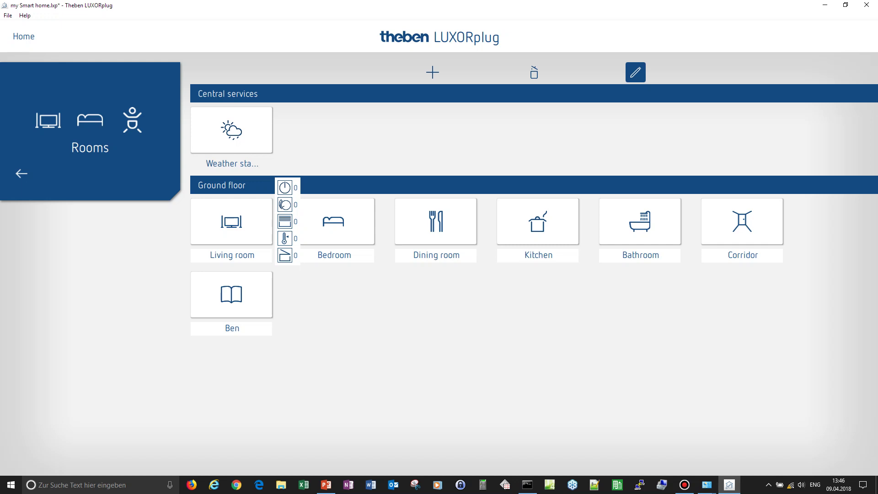
- Open the ground-floor Living room's function page, leaving its icon unchanged
{"action": "left_click", "coordinate": [232, 221]}
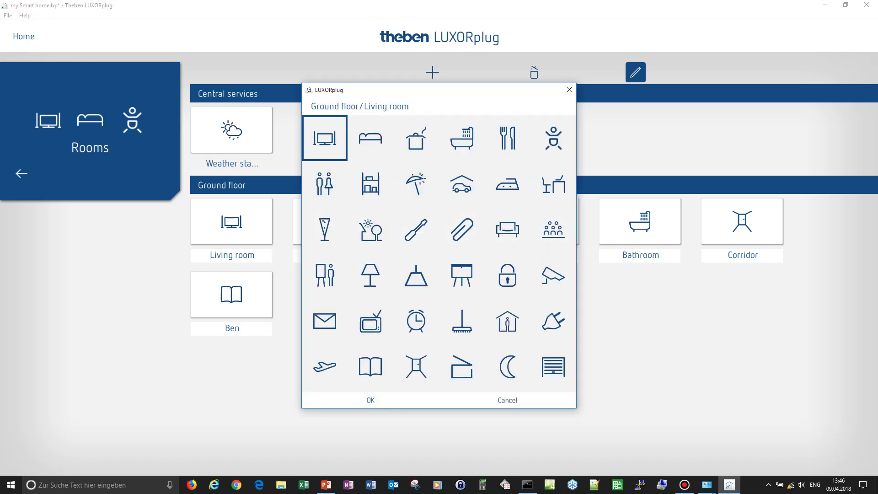
{"action": "left_click", "coordinate": [507, 400]}
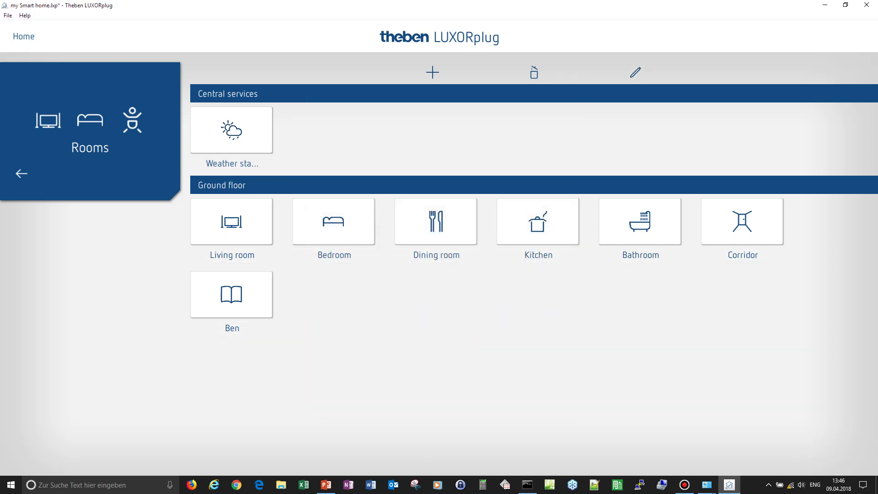
{"action": "mouse_move", "coordinate": [231, 222]}
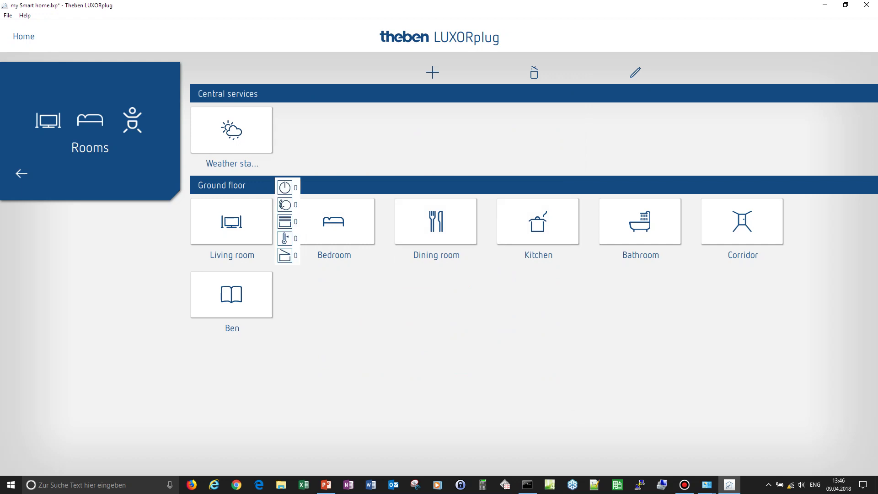
{"action": "left_click", "coordinate": [232, 221]}
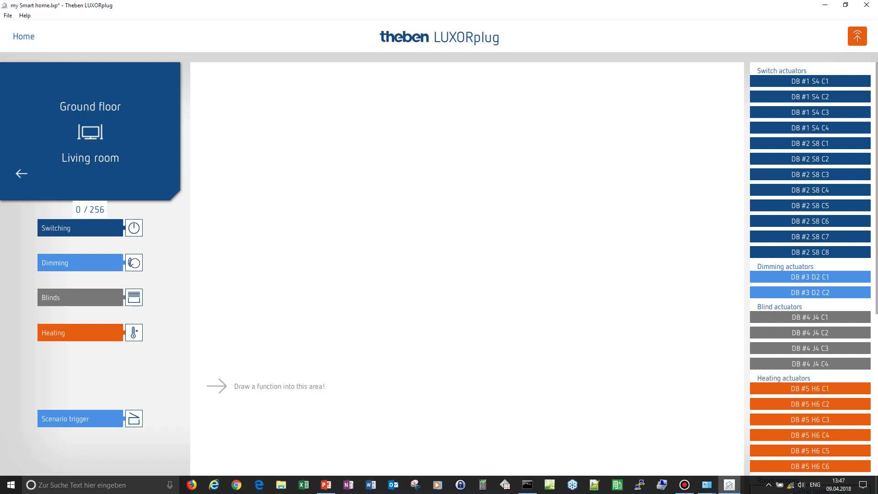
- Place a new Switch function block in the Living room workspace
{"action": "left_click_drag", "start_coordinate": [55, 228], "coordinate": [239, 91]}
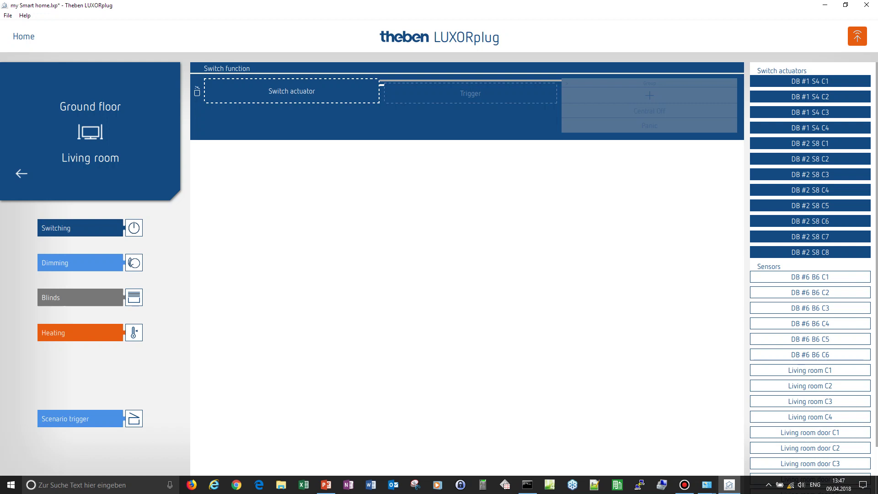
- Assign DB #1 S4 C1 as the switch actuator named 'wall lamp', keeping the Switching application
{"action": "left_click_drag", "start_coordinate": [810, 81], "coordinate": [287, 96]}
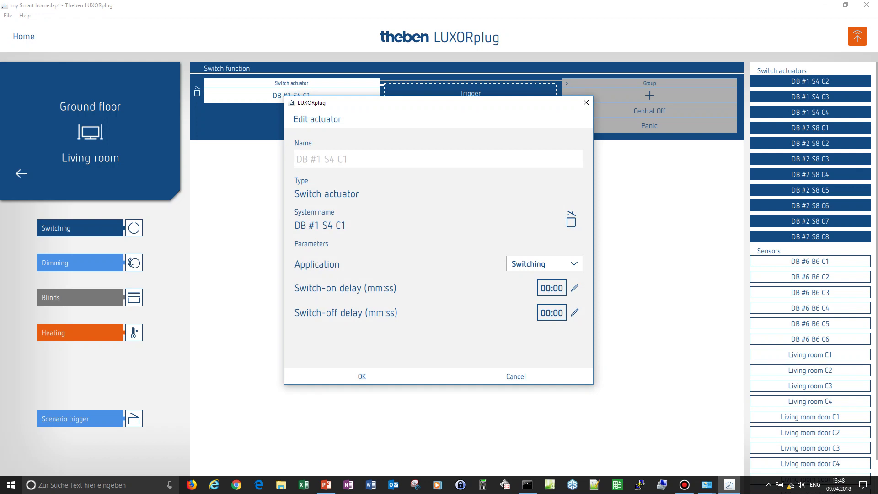
{"action": "type", "text": "wall lamp"}
{"action": "left_click", "coordinate": [544, 264]}
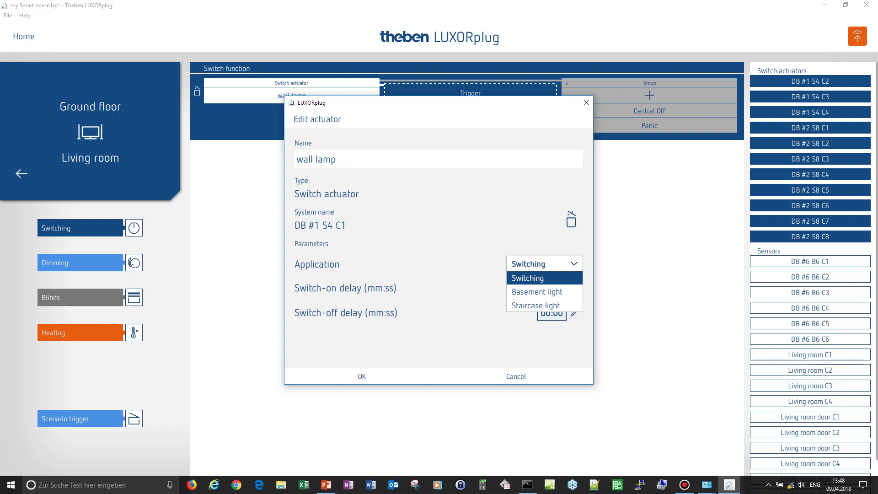
{"action": "key", "text": "Return"}
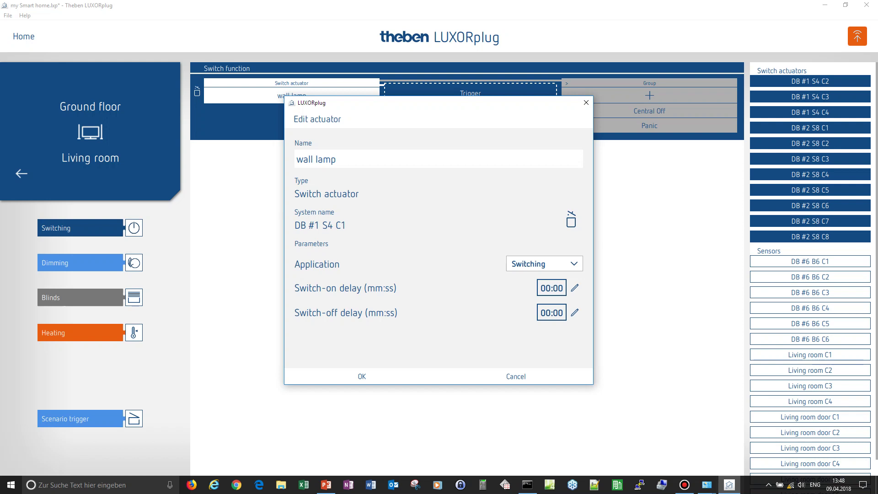
{"action": "key", "text": "Return"}
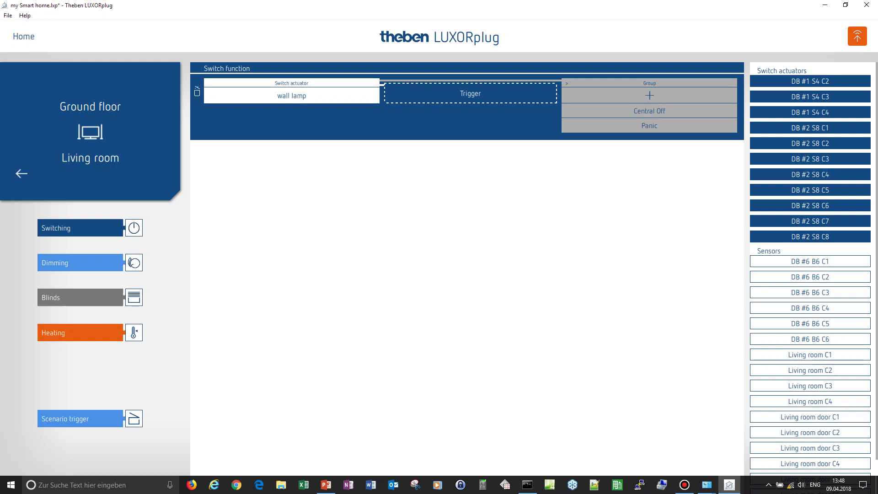
- Set sensor Living room C1 as the wall lamp's trigger, renamed 'LR wall lamp'
{"action": "scroll", "coordinate": [810, 269], "scroll_direction": "down", "scroll_amount": 2}
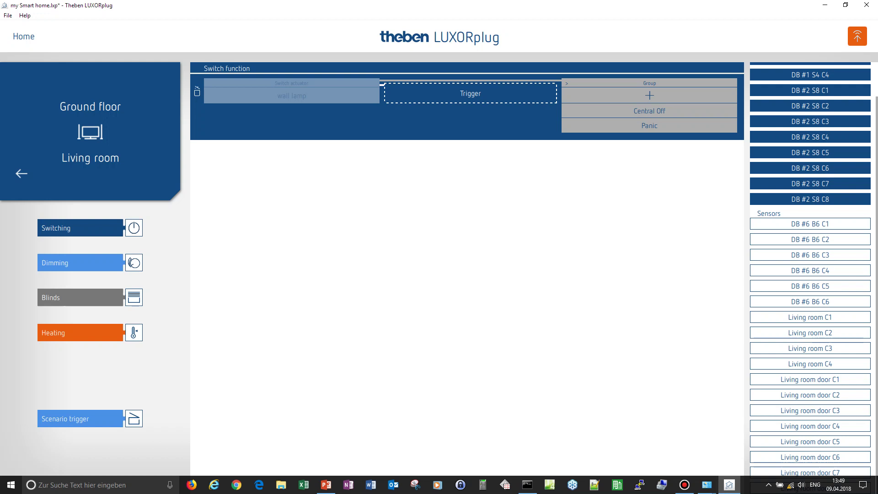
{"action": "left_click_drag", "start_coordinate": [810, 317], "coordinate": [471, 94]}
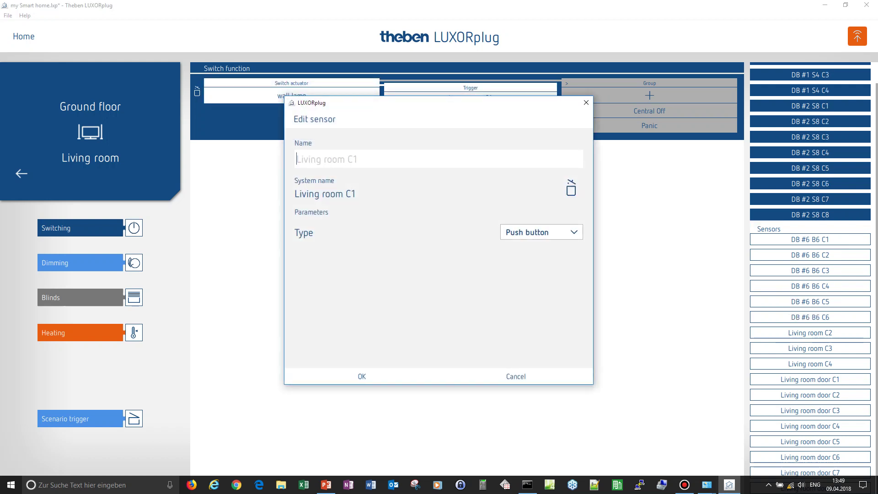
{"action": "type", "text": "LR wall lamp"}
{"action": "key", "text": "Return"}
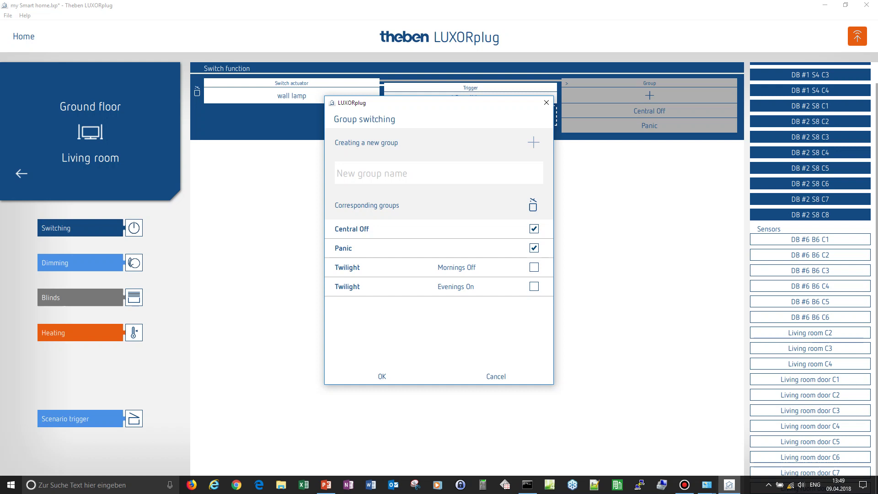
- Link Living room C3 to the Central Off group and Living room C4 to the Panic group
{"action": "key", "text": "Return"}
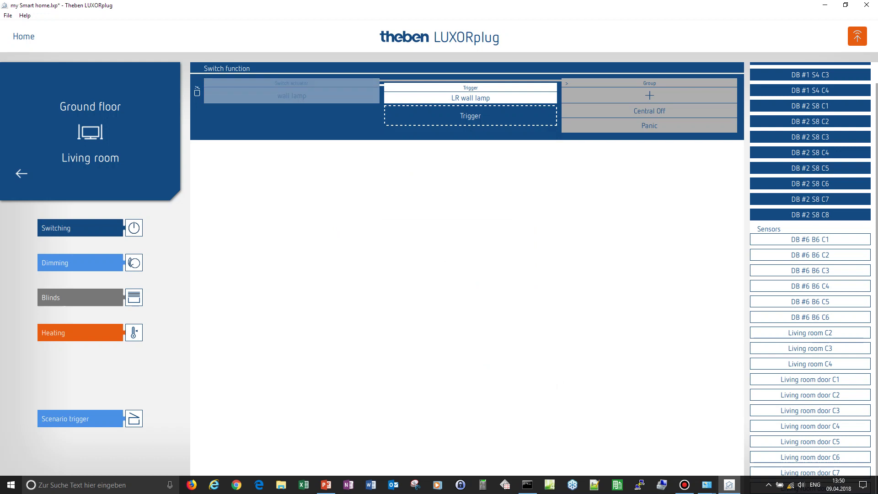
{"action": "left_click_drag", "start_coordinate": [809, 348], "coordinate": [672, 112]}
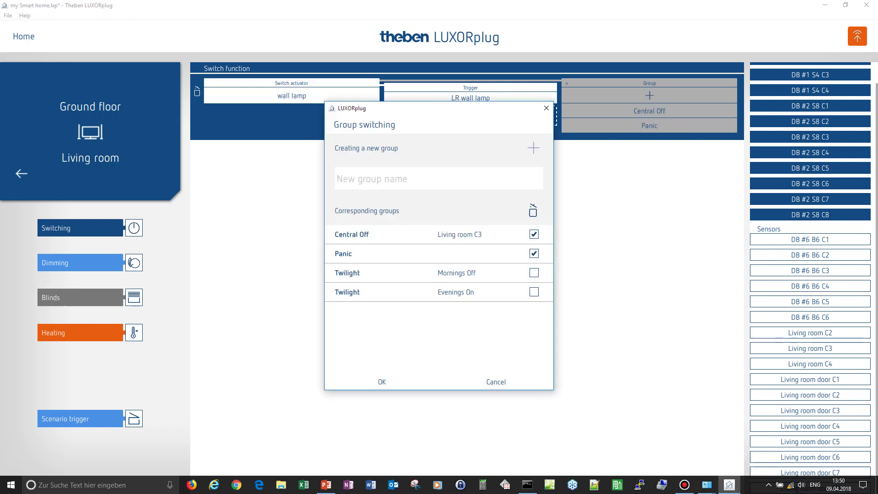
{"action": "left_click", "coordinate": [382, 382]}
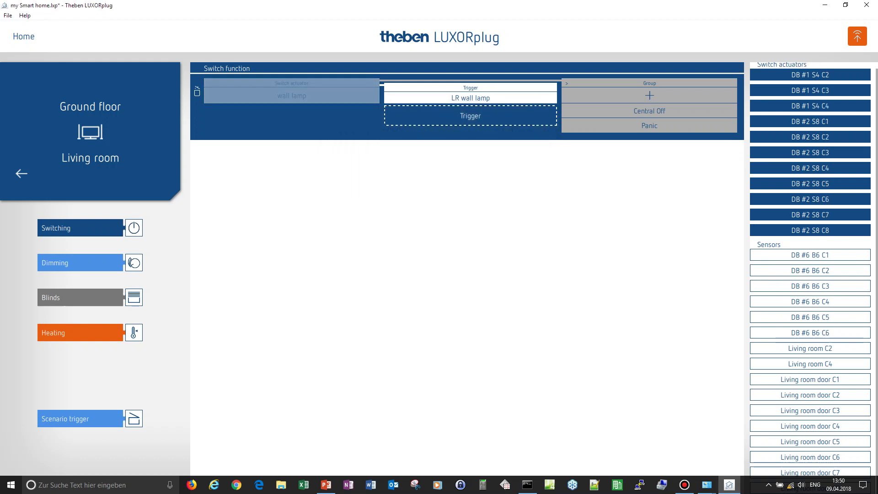
{"action": "left_click_drag", "start_coordinate": [809, 363], "coordinate": [649, 126]}
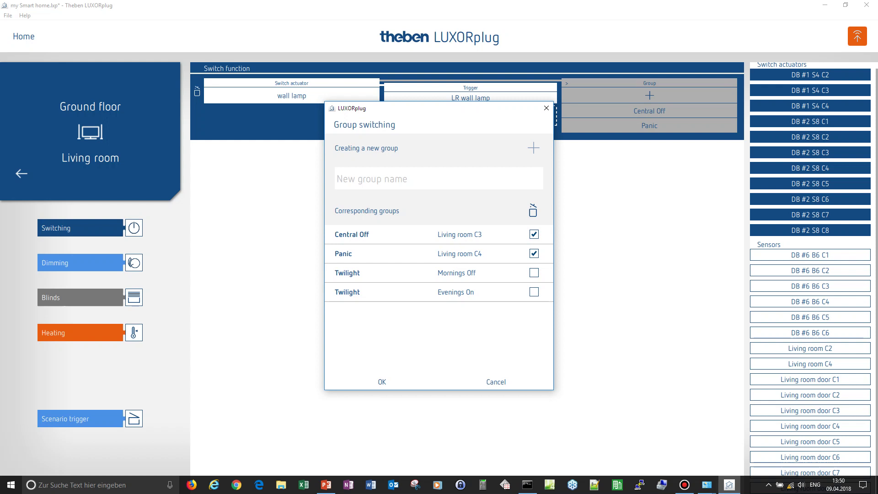
{"action": "left_click", "coordinate": [382, 381]}
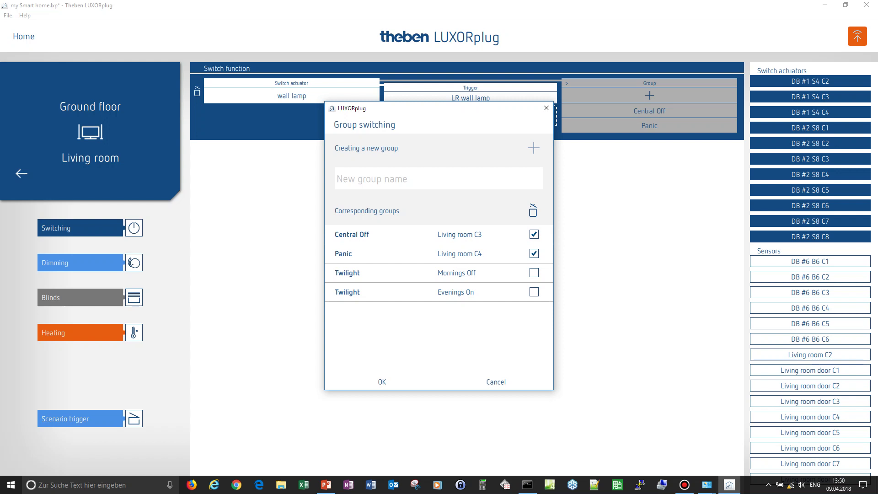
{"action": "key", "text": "Return"}
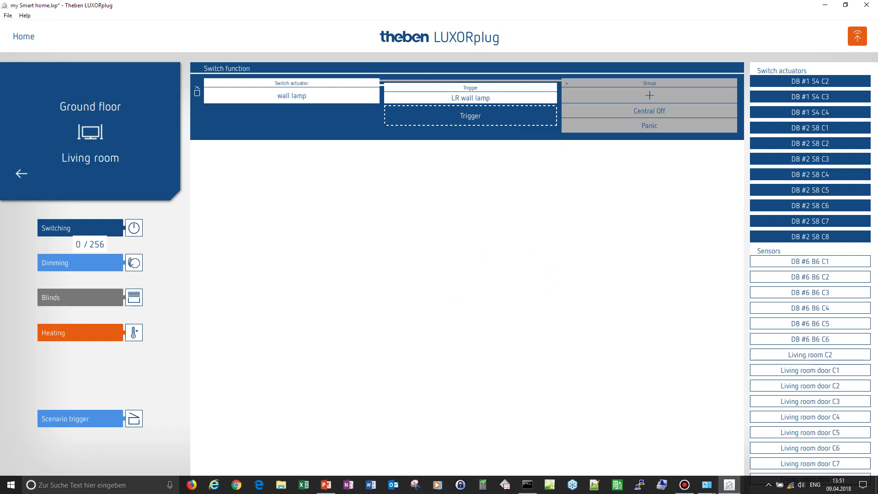
- Add a Dimming function to the Living room with DB #3 D2 C1 as its dimming actuator
{"action": "left_click_drag", "start_coordinate": [80, 263], "coordinate": [304, 180]}
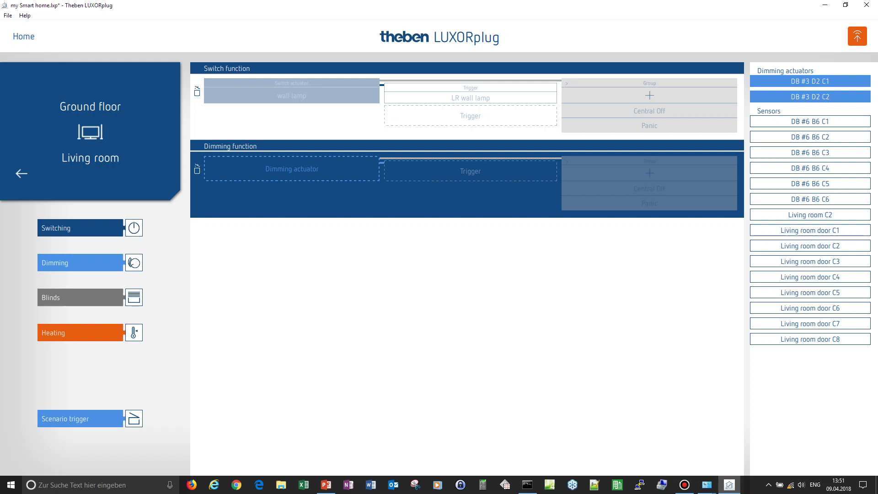
{"action": "left_click_drag", "start_coordinate": [809, 81], "coordinate": [299, 170]}
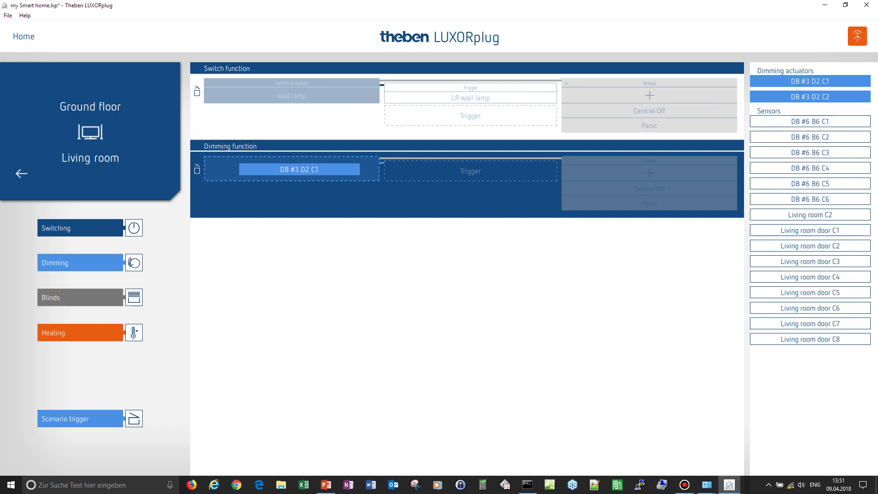
{"action": "left_click_drag", "start_coordinate": [299, 170], "coordinate": [300, 170]}
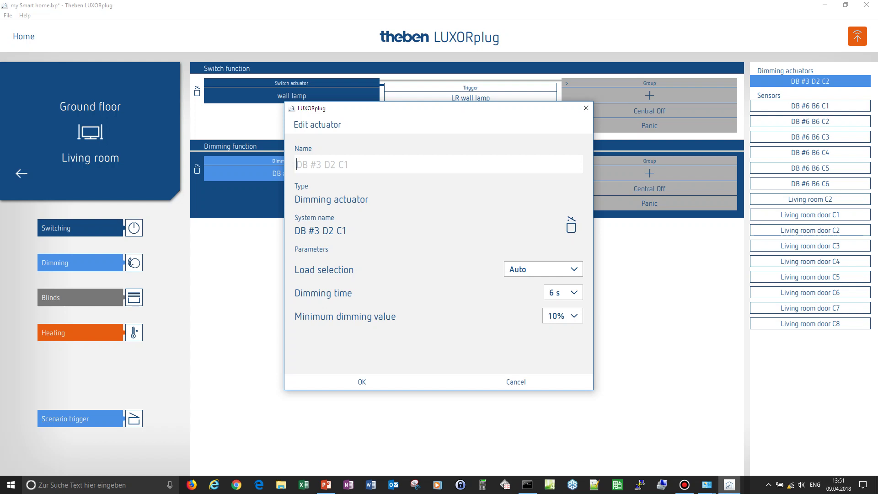
- Name the dimming actuator 'TV lamp' with RC load, 4 s dimming time and 5% minimum
{"action": "type", "text": "TV lamp"}
{"action": "left_click", "coordinate": [543, 269]}
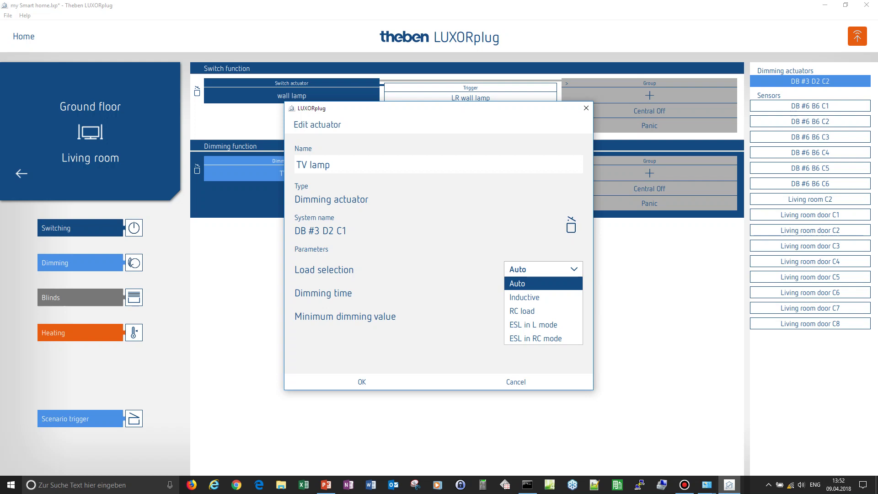
{"action": "left_click", "coordinate": [522, 310]}
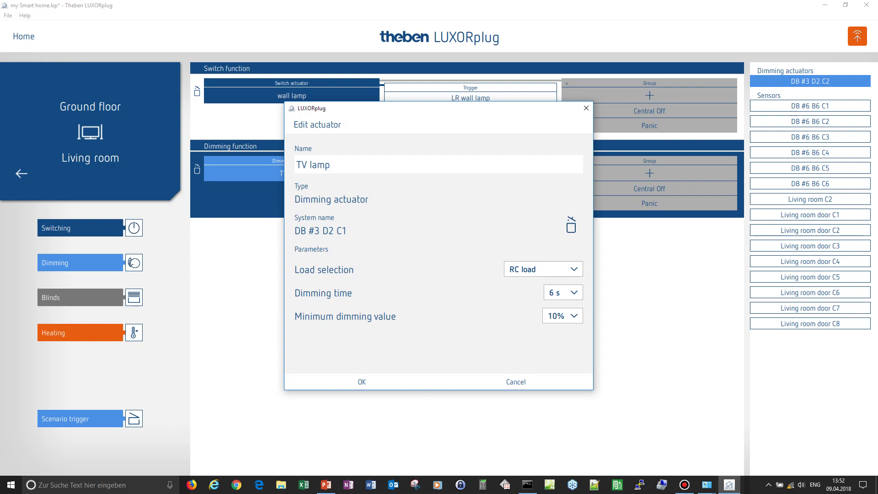
{"action": "left_click", "coordinate": [562, 292]}
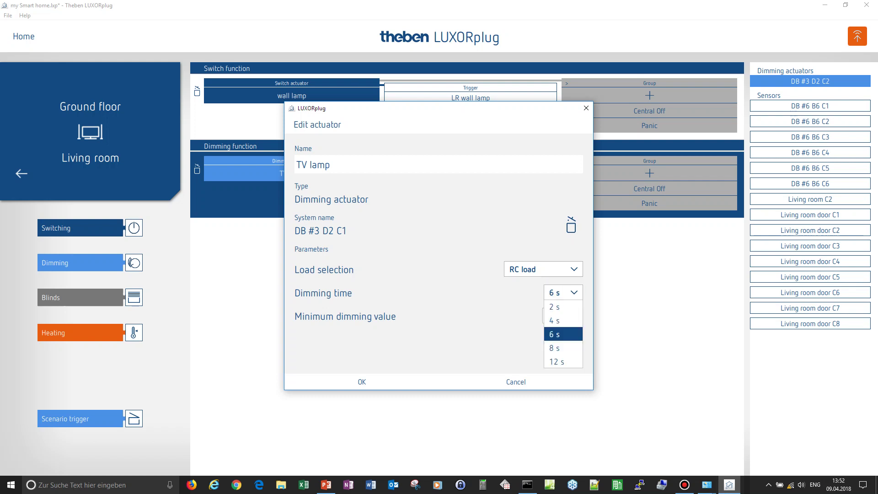
{"action": "left_click", "coordinate": [554, 320]}
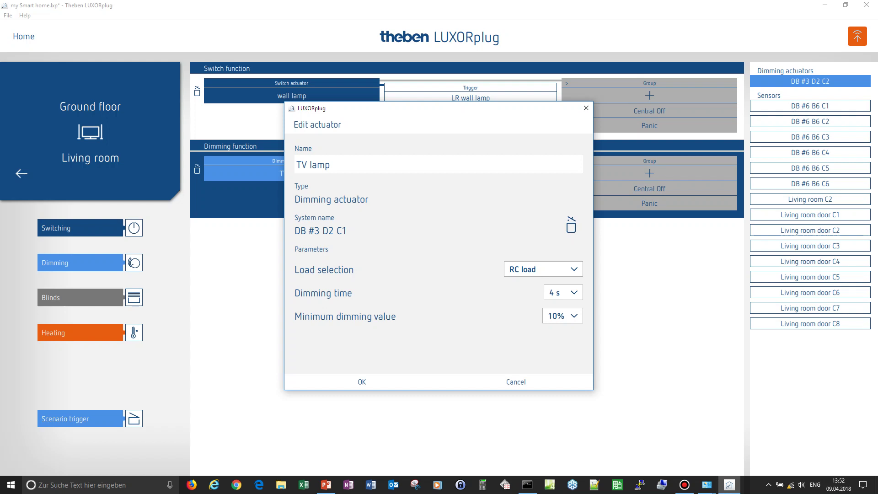
{"action": "left_click", "coordinate": [562, 315]}
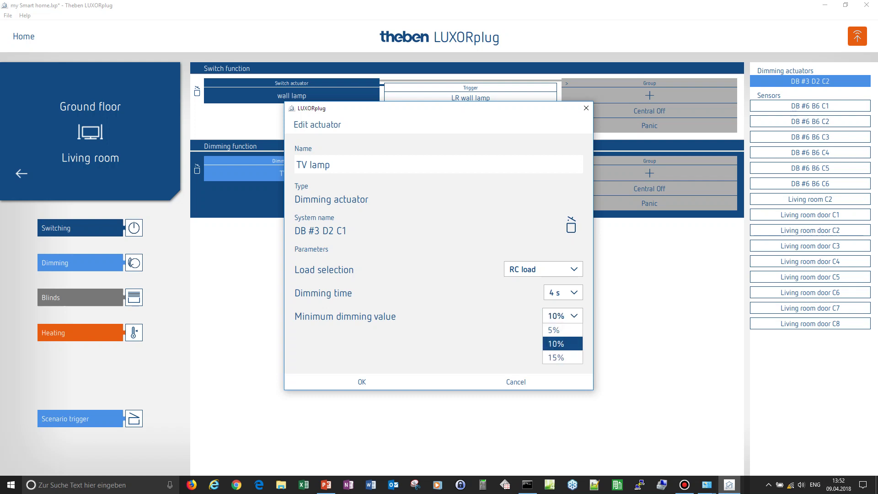
{"action": "left_click", "coordinate": [554, 330]}
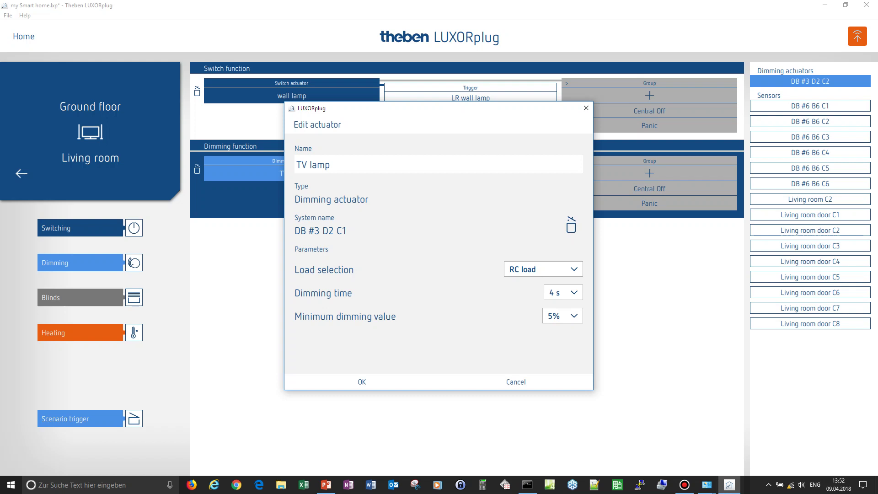
{"action": "left_click", "coordinate": [362, 382]}
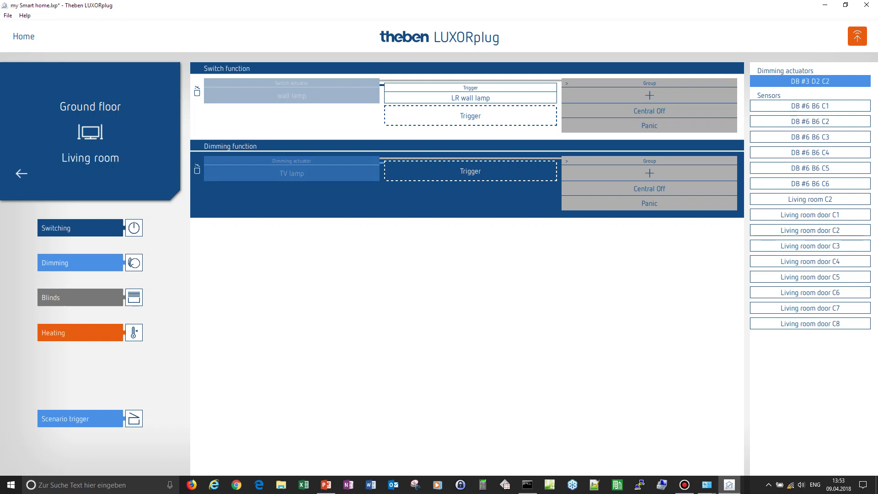
- Make Living room C2 the TV lamp trigger 'button TV lamp', keep its groups, and add a Blinds function
{"action": "left_click_drag", "start_coordinate": [810, 199], "coordinate": [465, 171]}
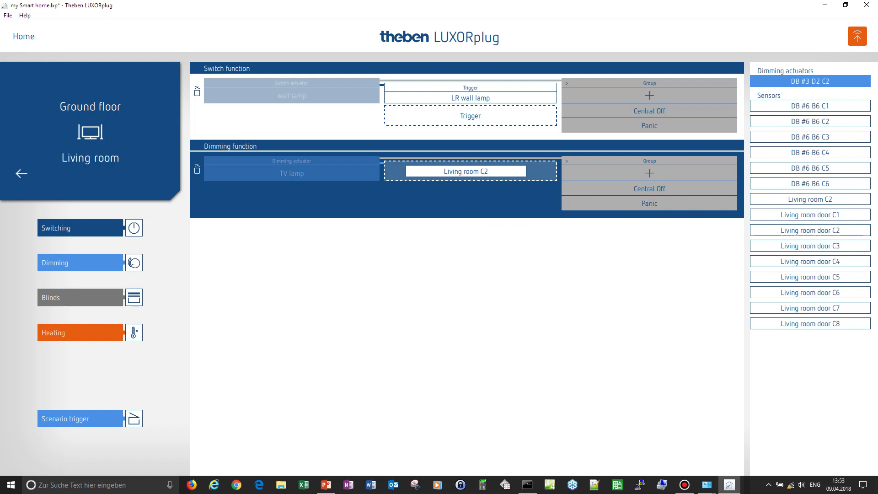
{"action": "left_click_drag", "start_coordinate": [465, 171], "coordinate": [465, 171]}
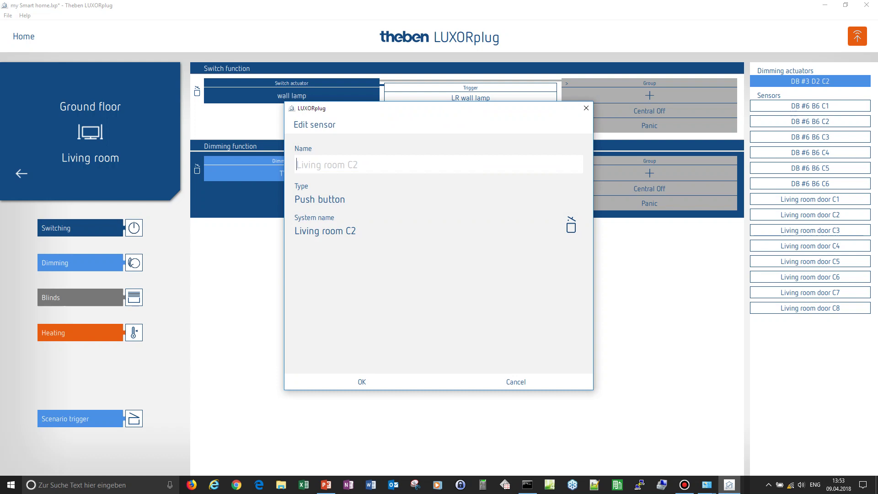
{"action": "type", "text": "button TV lamp"}
{"action": "key", "text": "Return"}
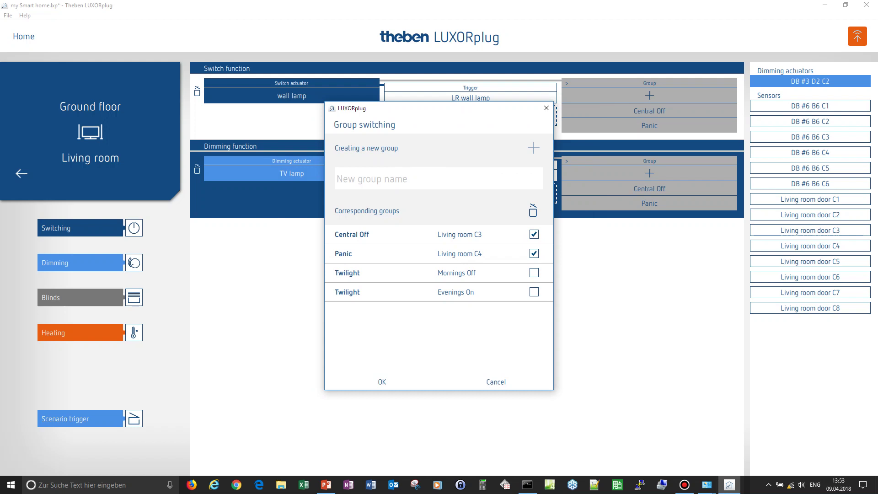
{"action": "key", "text": "Return"}
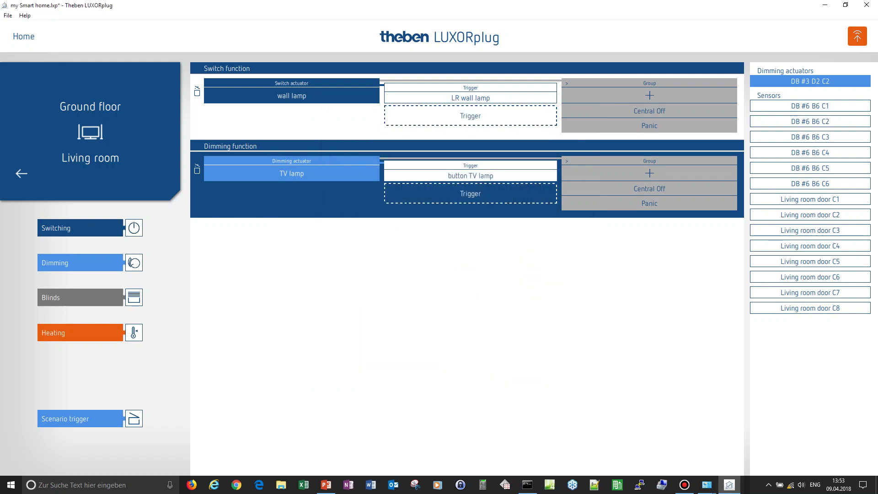
{"action": "left_click_drag", "start_coordinate": [80, 297], "coordinate": [280, 249]}
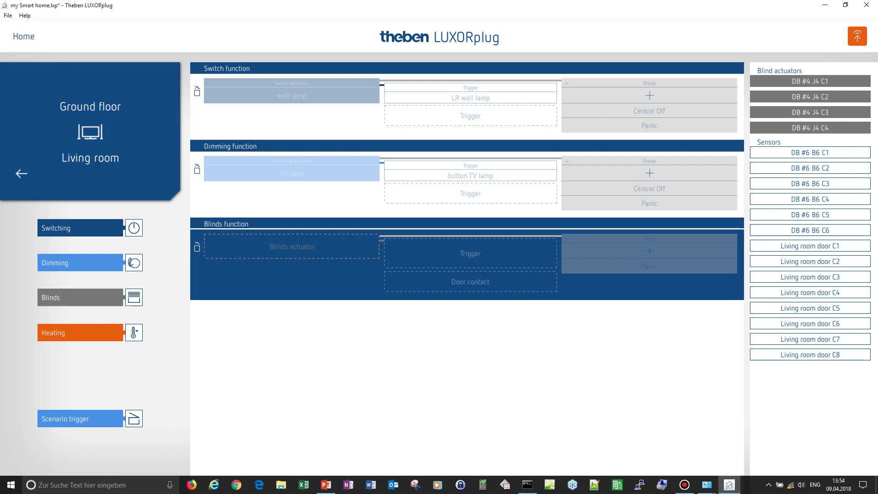
- Assign DB #4 J4 C1 to the Blinds function, named 'blinds', with a 00:20 runtime
{"action": "left_click_drag", "start_coordinate": [810, 81], "coordinate": [295, 247]}
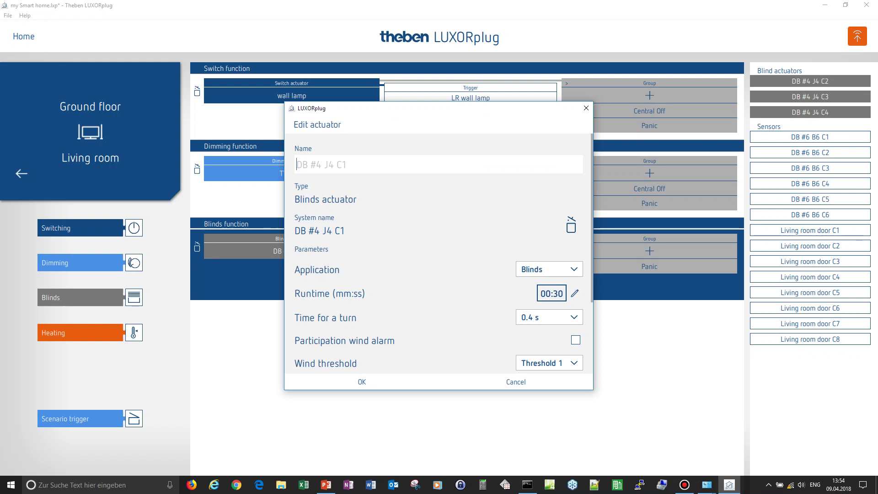
{"action": "type", "text": "blinds"}
{"action": "left_click", "coordinate": [552, 294]}
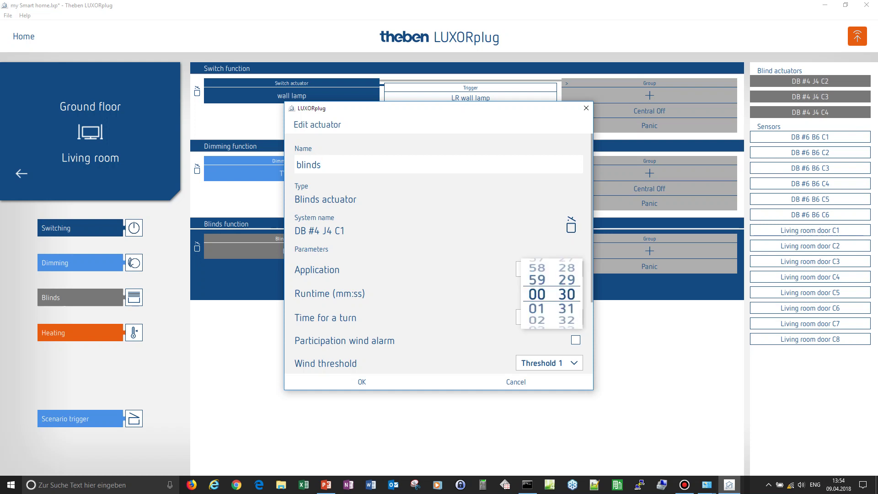
{"action": "scroll", "coordinate": [566, 293], "scroll_direction": "up", "scroll_amount": 10}
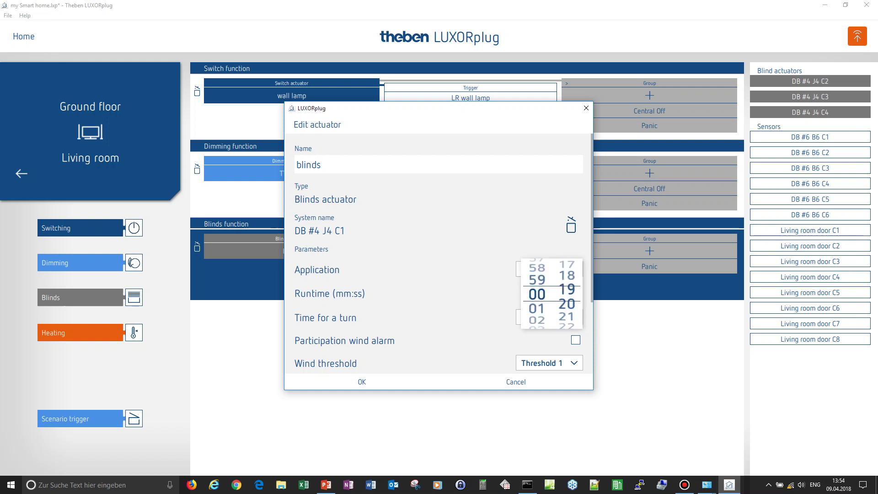
{"action": "key", "text": "Return"}
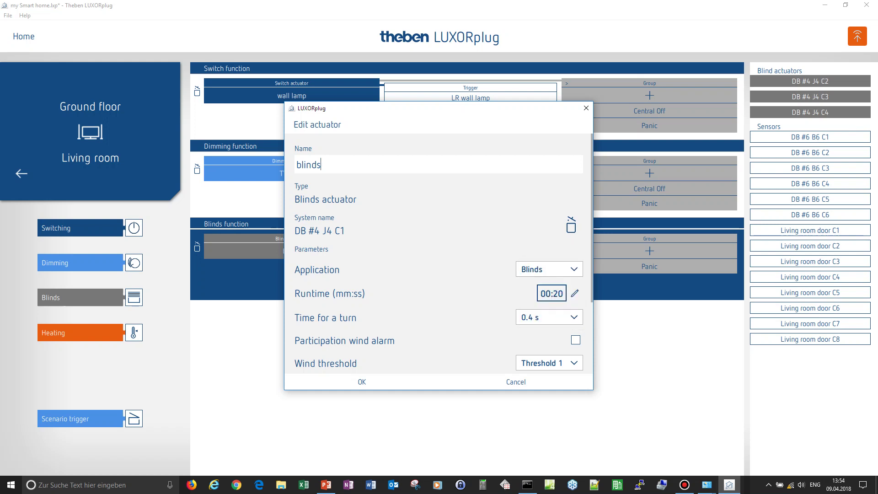
{"action": "scroll", "coordinate": [438, 253], "scroll_direction": "down", "scroll_amount": 3}
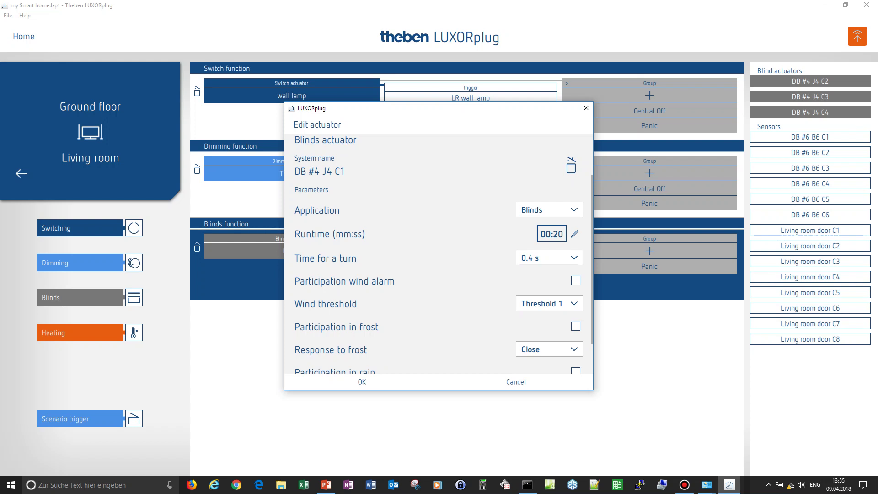
- Keep wind Threshold 1, set the frost response to Open, and save the blinds actuator settings
{"action": "key", "text": "alt+Down"}
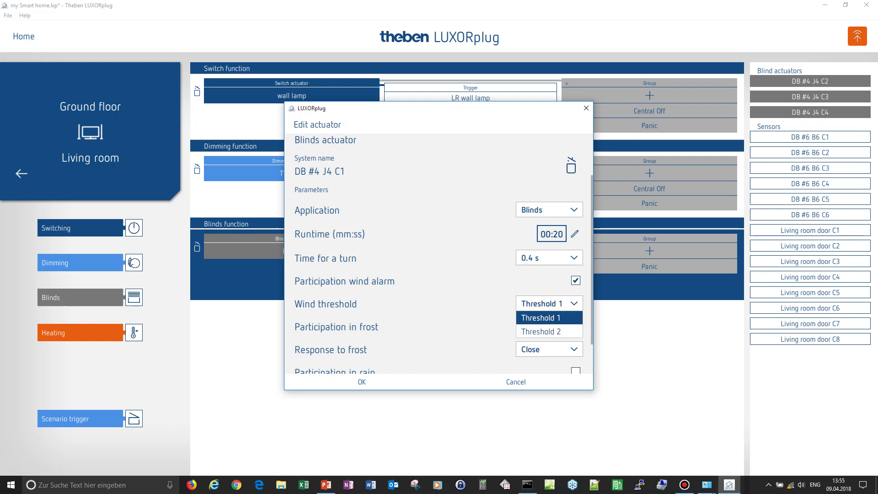
{"action": "key", "text": "Return"}
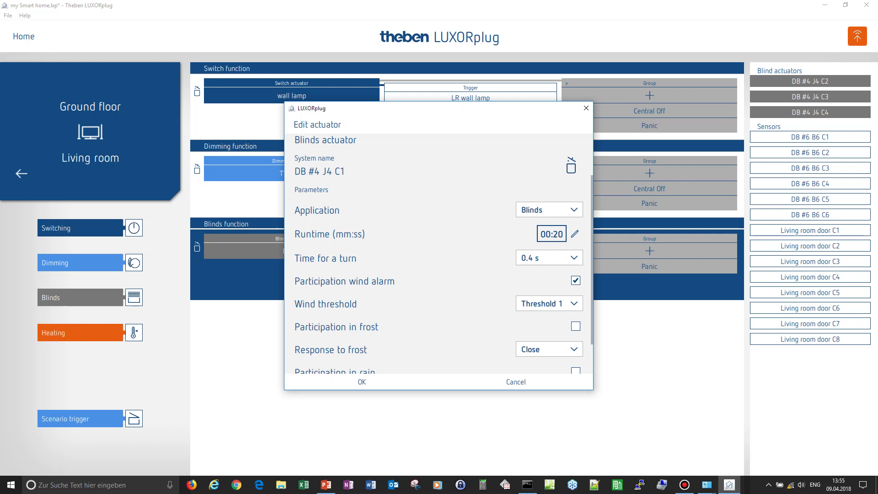
{"action": "key", "text": "alt+Down"}
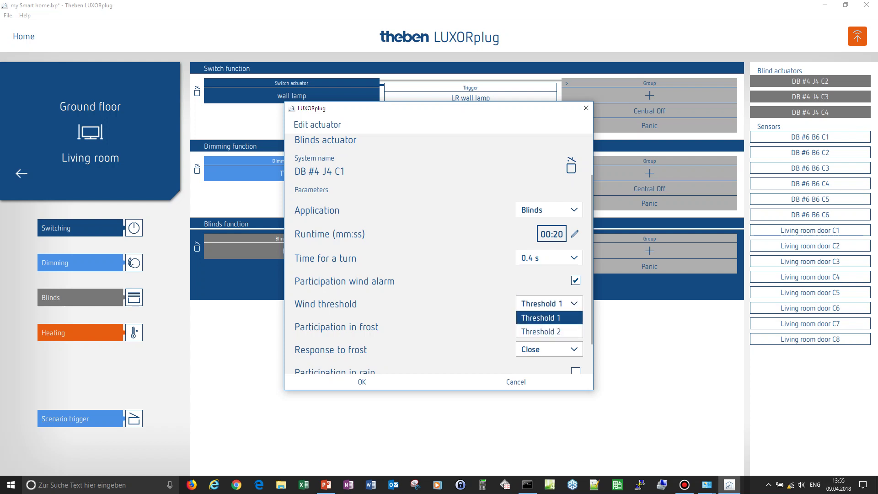
{"action": "key", "text": "Return"}
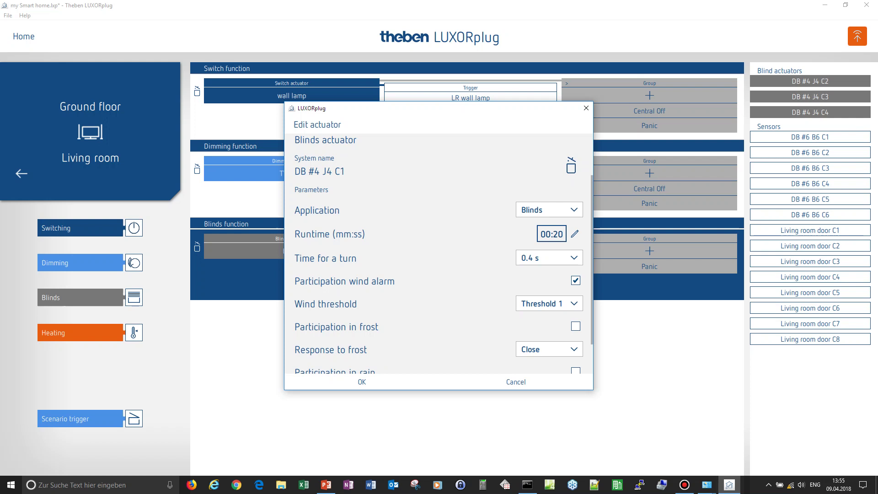
{"action": "scroll", "coordinate": [438, 255], "scroll_direction": "down", "scroll_amount": 2}
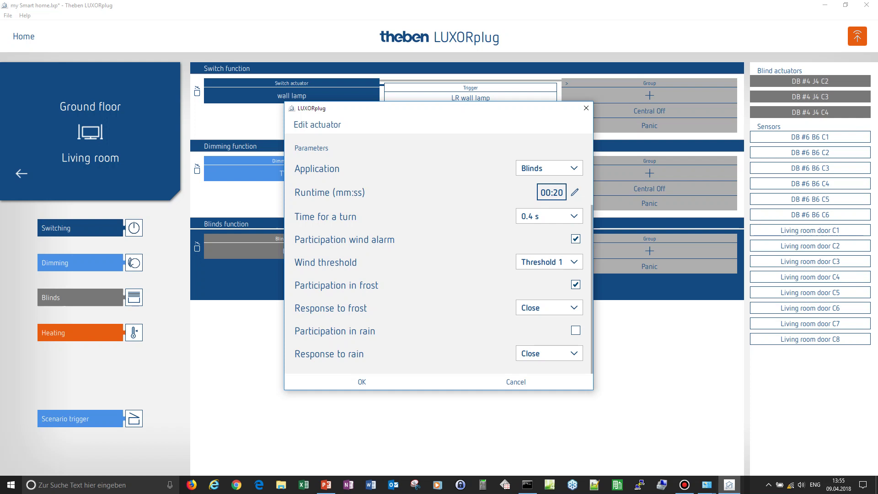
{"action": "left_click", "coordinate": [548, 308]}
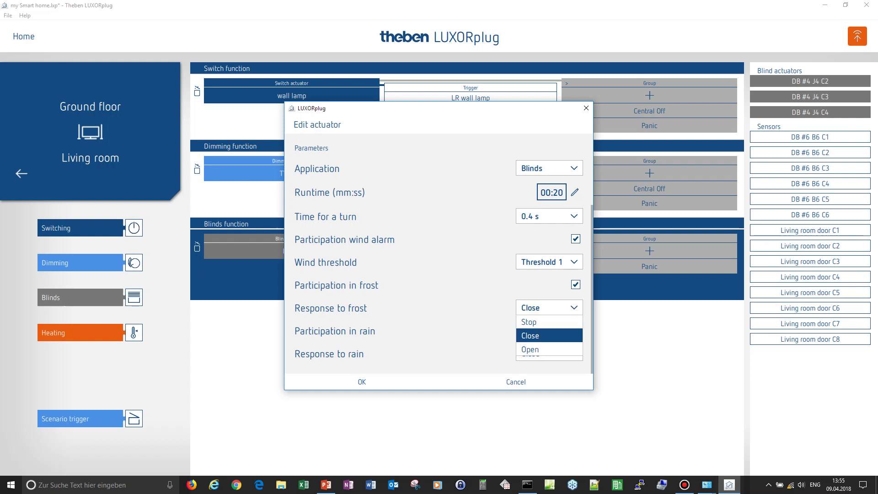
{"action": "key", "text": "Down"}
{"action": "key", "text": "Return"}
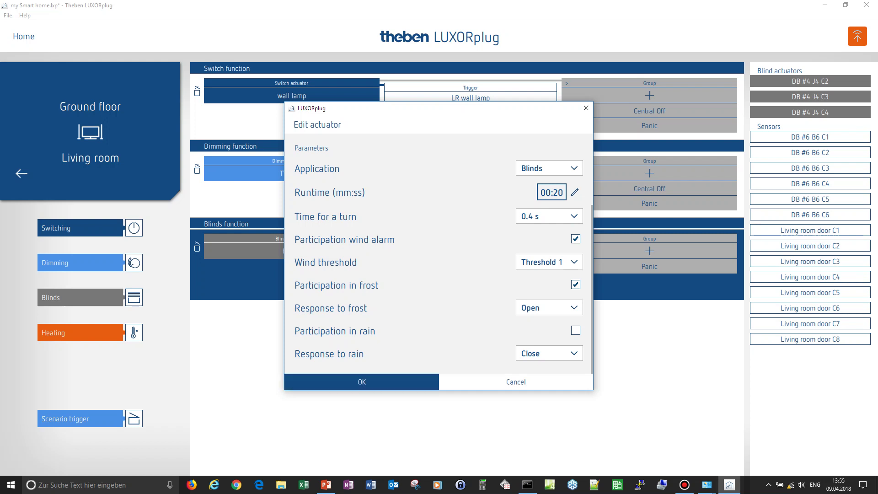
{"action": "left_click", "coordinate": [362, 382]}
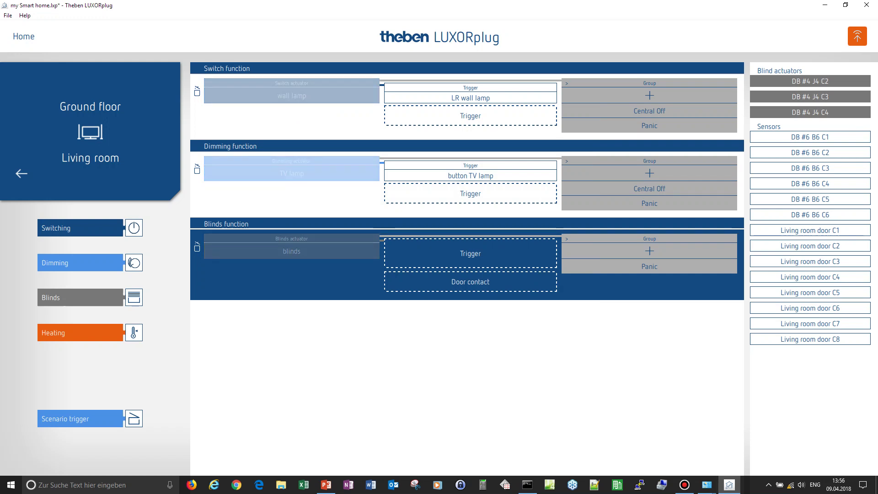
- Add Living room door sensors as blind triggers named 'Blind up' and 'Blind down'
{"action": "left_click_drag", "start_coordinate": [810, 230], "coordinate": [470, 253]}
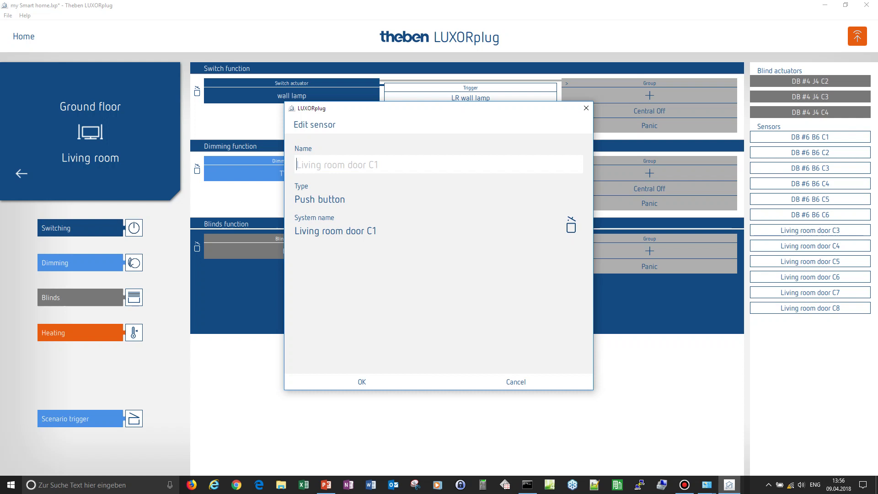
{"action": "type", "text": "Bilnd"}
{"action": "key", "text": "BackSpace"}
{"action": "key", "text": "BackSpace"}
{"action": "key", "text": "BackSpace"}
{"action": "key", "text": "BackSpace"}
{"action": "key", "text": "BackSpace"}
{"action": "type", "text": "lind up"}
{"action": "key", "text": "Return"}
{"action": "type", "text": "Blind down"}
{"action": "key", "text": "Return"}
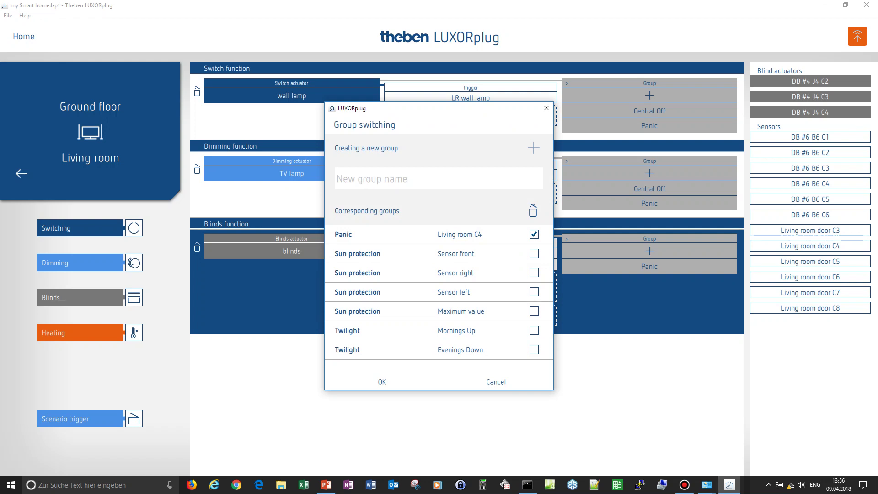
- Tick Panic and Twilight Mornings Up for the blinds and confirm the group memberships
{"action": "left_click", "coordinate": [533, 234]}
{"action": "left_click", "coordinate": [533, 330]}
{"action": "left_click", "coordinate": [382, 382]}
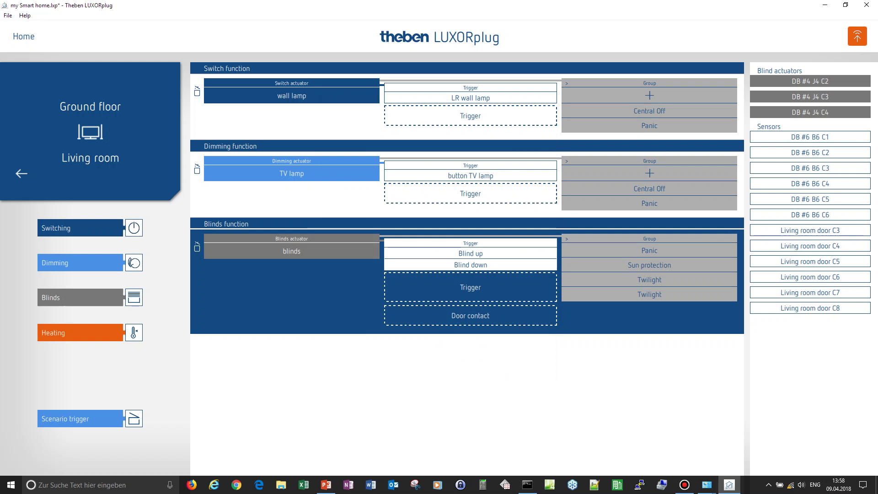
- Add a Heating function with actuator DB #5 H6 C1 named 'Heating LR', controlling Heating via Radiator
{"action": "left_click_drag", "start_coordinate": [68, 332], "coordinate": [265, 362]}
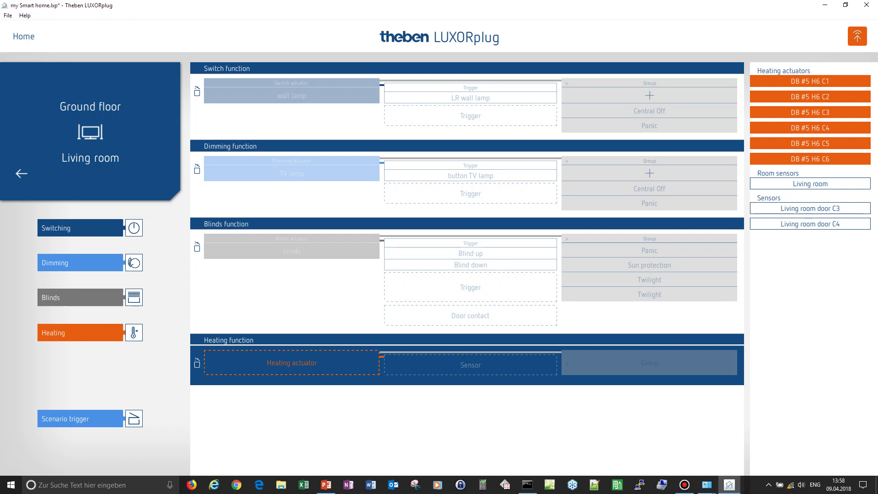
{"action": "mouse_move", "coordinate": [810, 81]}
{"action": "left_mouse_down"}
{"action": "mouse_move", "coordinate": [220, 331]}
{"action": "mouse_move", "coordinate": [256, 377]}
{"action": "mouse_move", "coordinate": [289, 364]}
{"action": "left_mouse_up"}
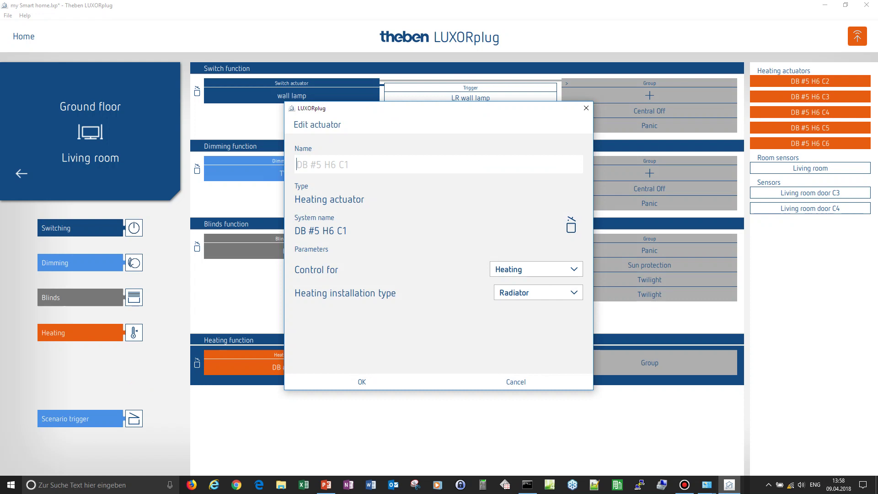
{"action": "type", "text": "Heating LR"}
{"action": "left_click", "coordinate": [535, 268]}
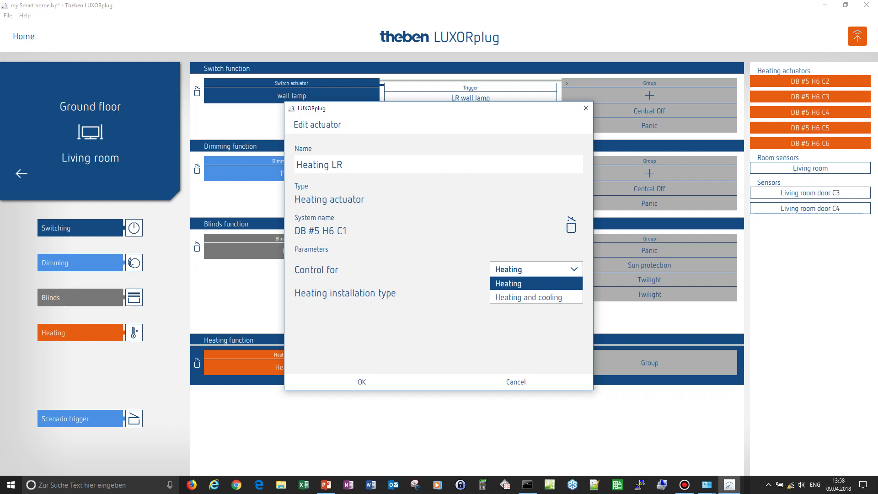
{"action": "key", "text": "Return"}
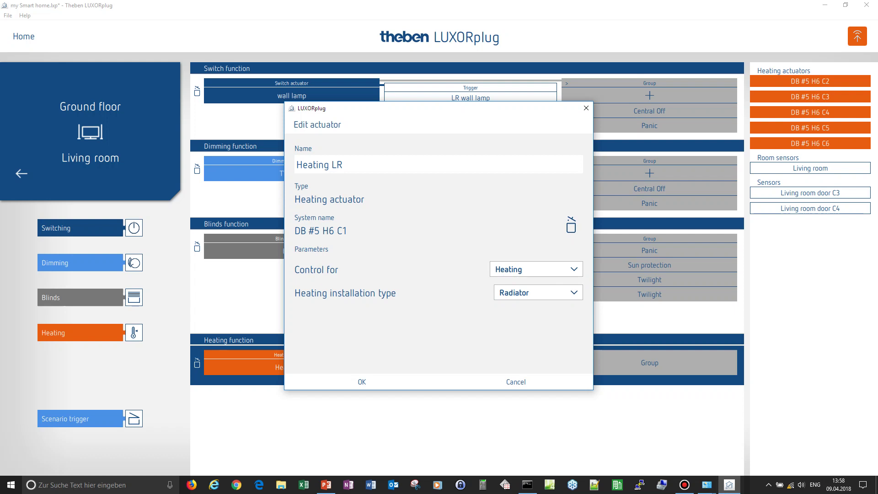
{"action": "key", "text": "Tab"}
{"action": "key", "text": "alt+Down"}
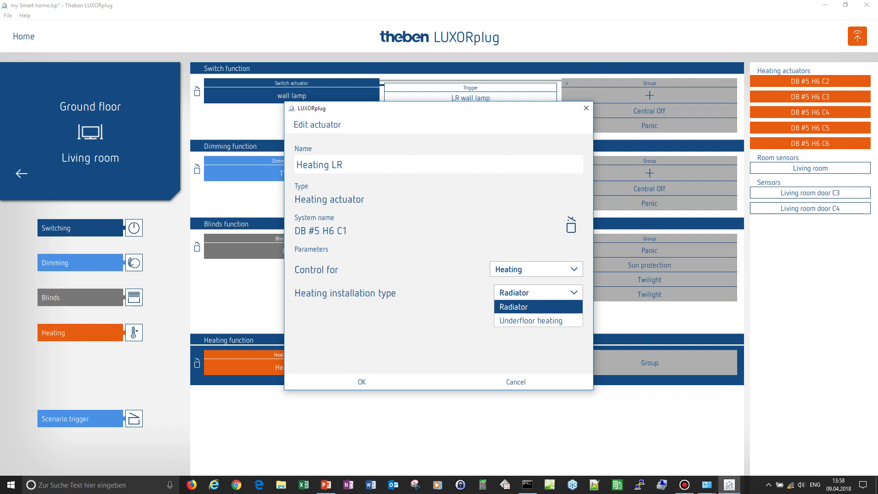
{"action": "key", "text": "Return"}
{"action": "key", "text": "Return"}
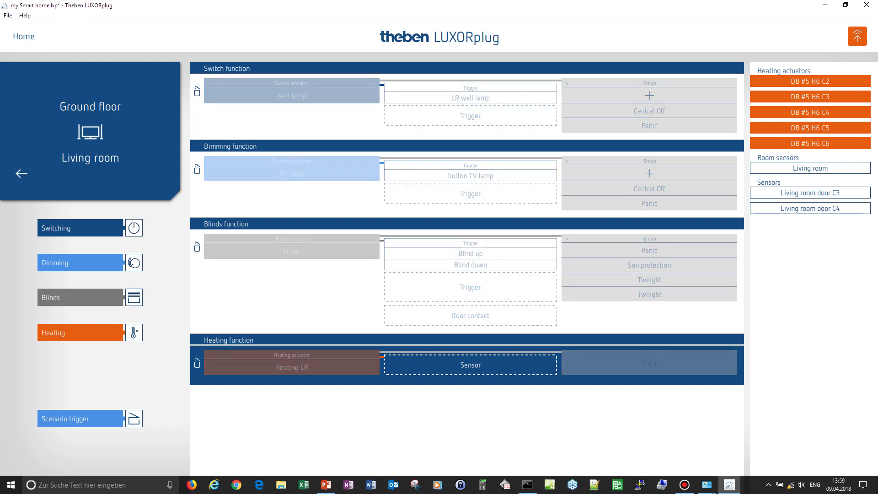
- Attach the Living room room sensor to the heating, naming it 'Heating RTR'
{"action": "left_click_drag", "start_coordinate": [484, 397], "coordinate": [466, 367]}
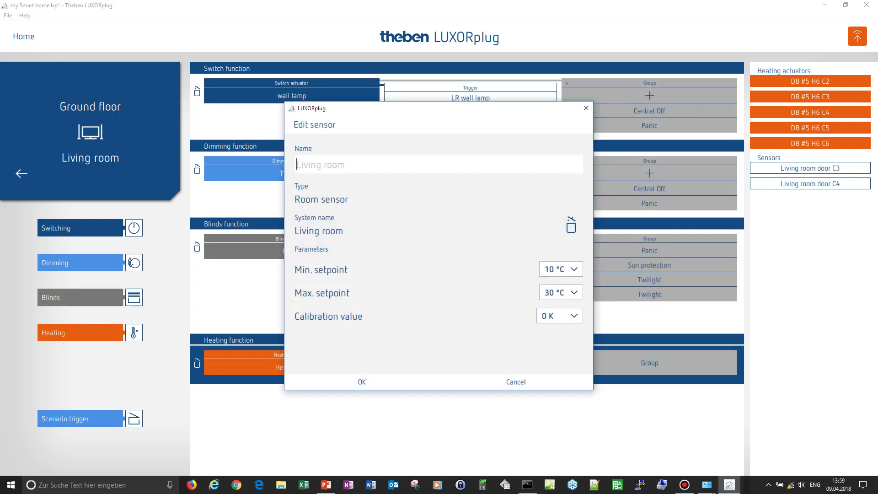
{"action": "type", "text": "Heating rtR"}
{"action": "key", "text": "BackSpace"}
{"action": "key", "text": "BackSpace"}
{"action": "key", "text": "BackSpace"}
{"action": "key", "text": "BackSpace"}
{"action": "type", "text": "RTR"}
- Set the sensor's minimum setpoint to 15 °C and maximum to 27 °C, and confirm
{"action": "left_click", "coordinate": [561, 268]}
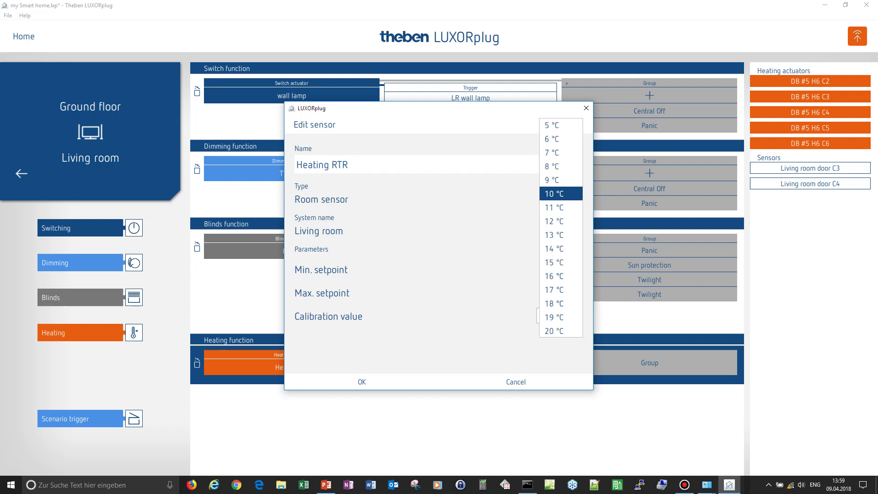
{"action": "left_click", "coordinate": [554, 330]}
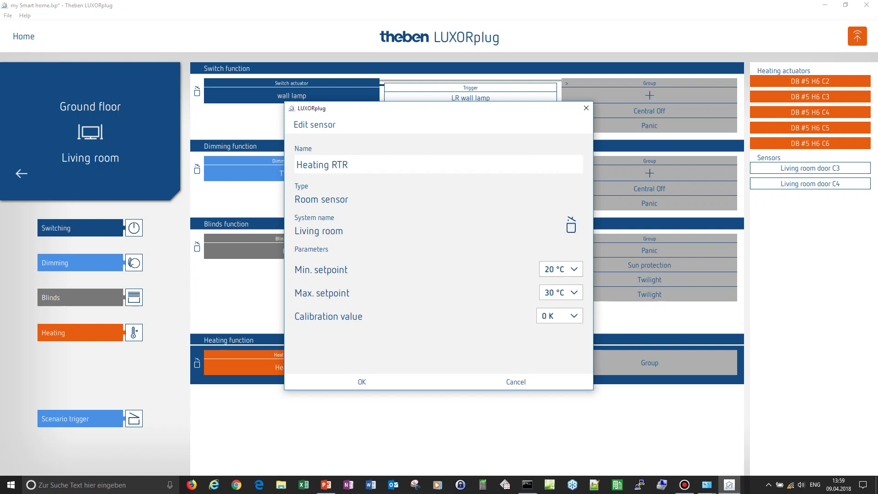
{"action": "left_click", "coordinate": [560, 292]}
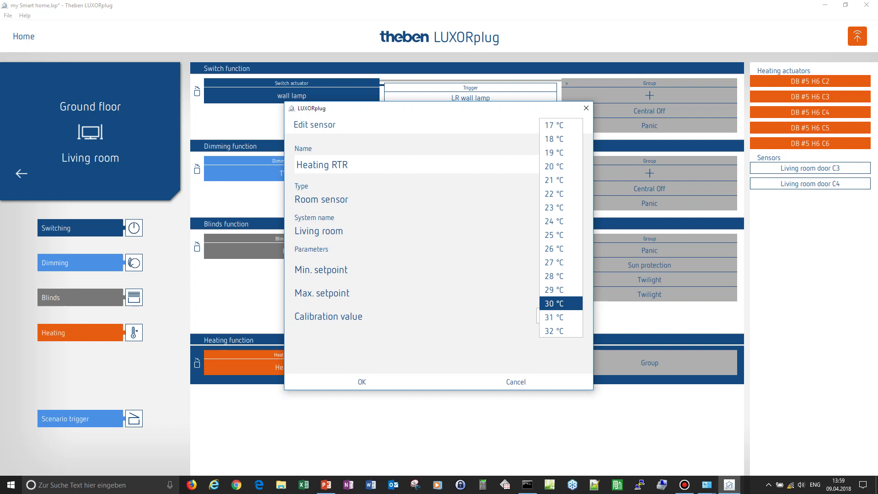
{"action": "left_click", "coordinate": [554, 262]}
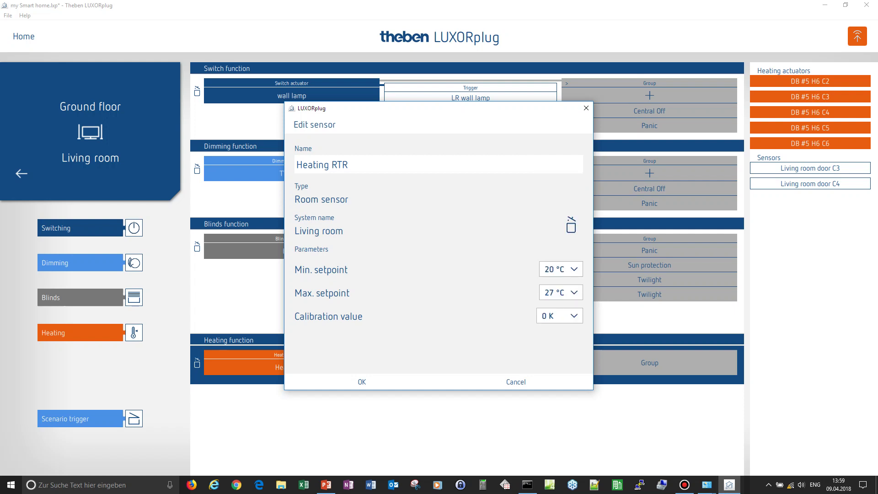
{"action": "left_click", "coordinate": [560, 268]}
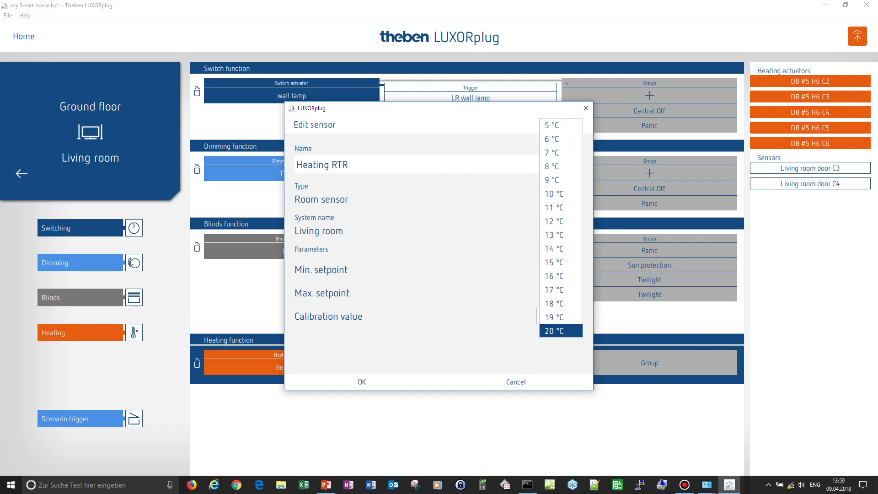
{"action": "left_click", "coordinate": [553, 262]}
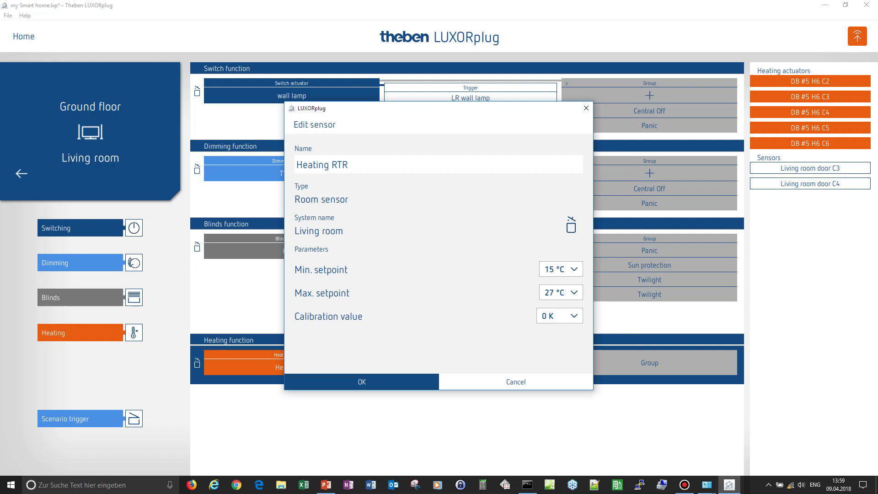
{"action": "left_click", "coordinate": [362, 381]}
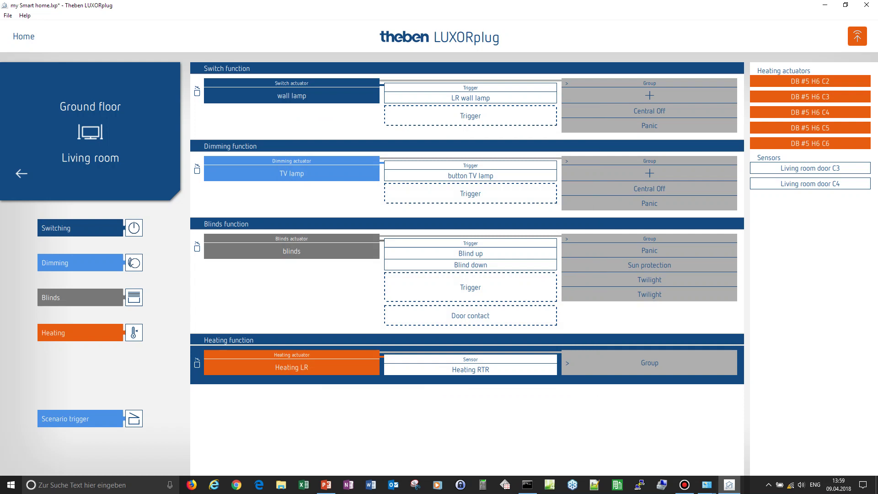
- Drop a Scenario trigger into the Living room and name it 'TV scenario'
{"action": "left_click_drag", "start_coordinate": [65, 419], "coordinate": [248, 418]}
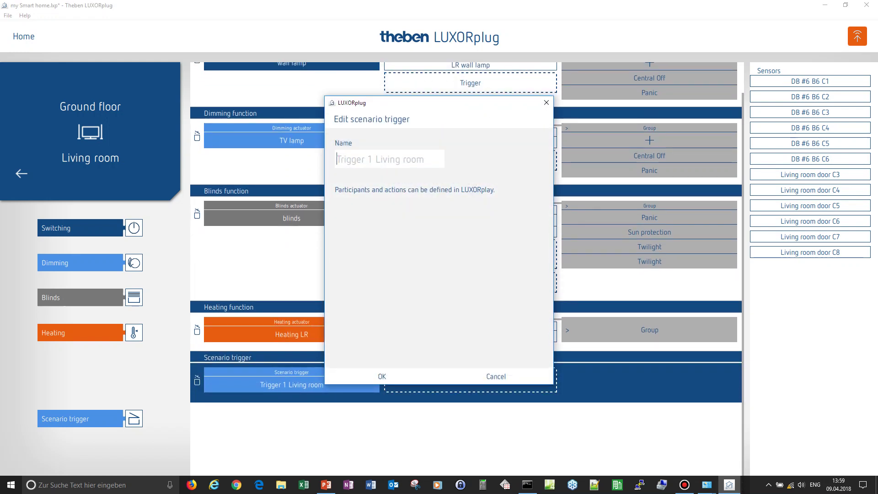
{"action": "type", "text": "TV "}
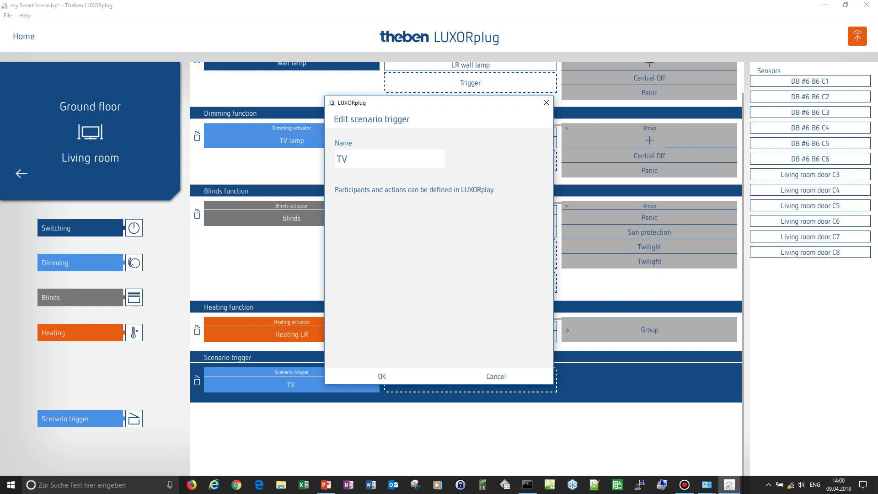
{"action": "type", "text": "scenario"}
{"action": "key", "text": "Return"}
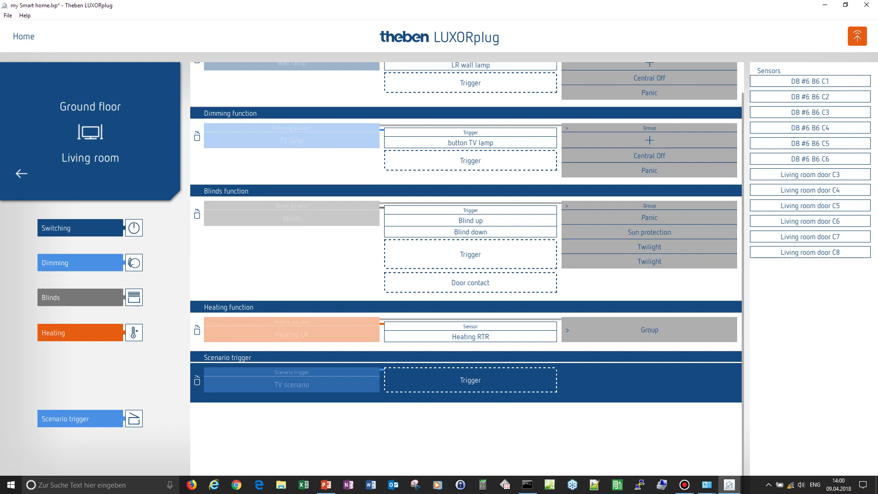
- Assign Living room door C3 as the TV scenario's trigger and return to the Rooms overview
{"action": "left_click_drag", "start_coordinate": [809, 174], "coordinate": [472, 374]}
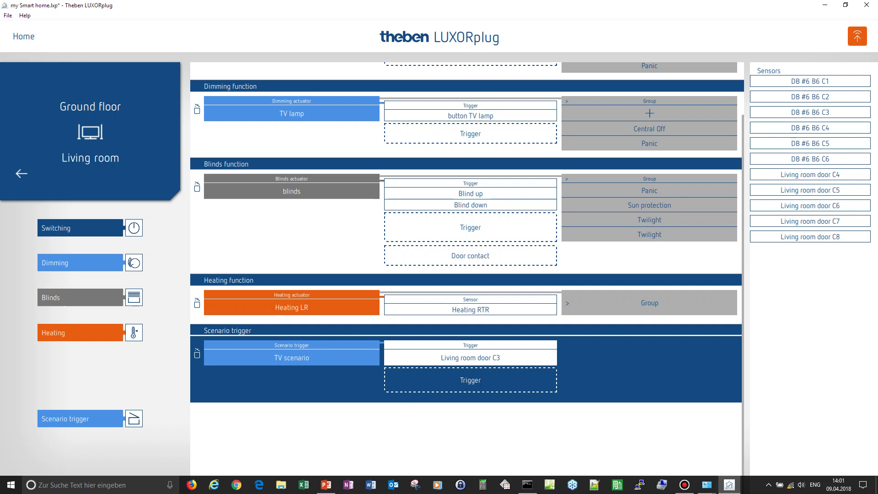
{"action": "left_click", "coordinate": [21, 173]}
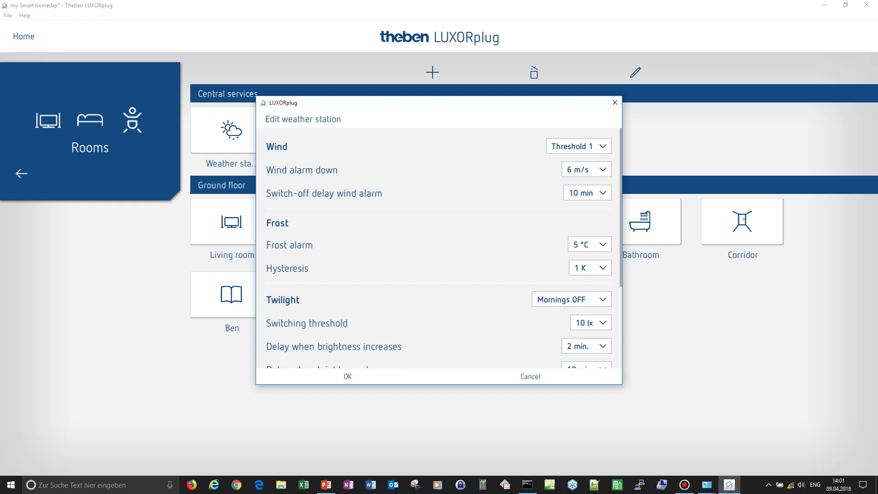
- Switch the wind setting to Threshold 2 with a 12 m/s alarm and 20 min switch-off delay
{"action": "left_click", "coordinate": [575, 146]}
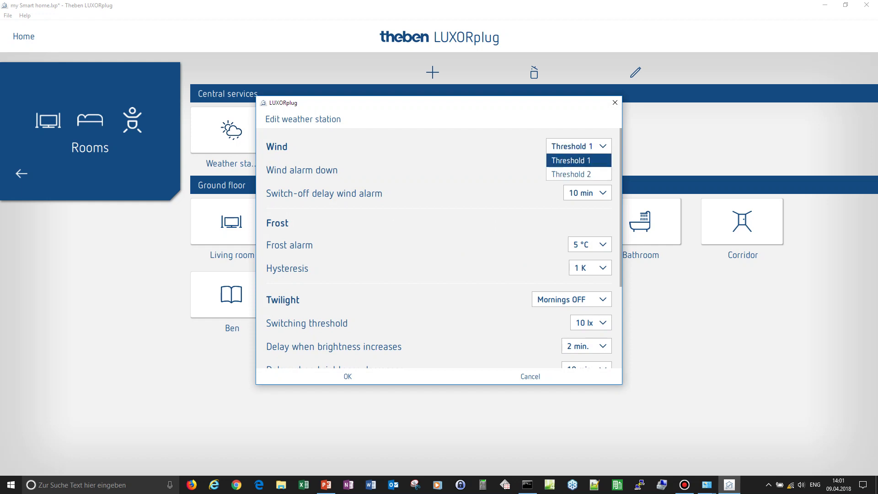
{"action": "key", "text": "Escape"}
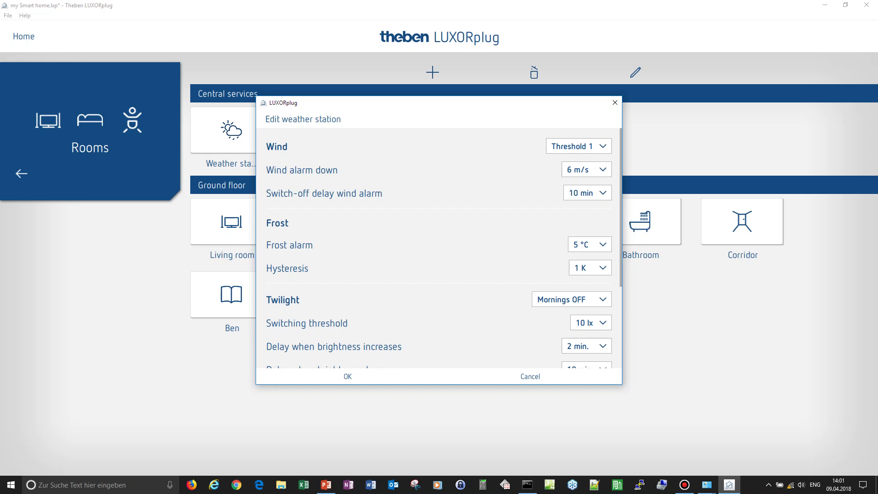
{"action": "left_click", "coordinate": [574, 146]}
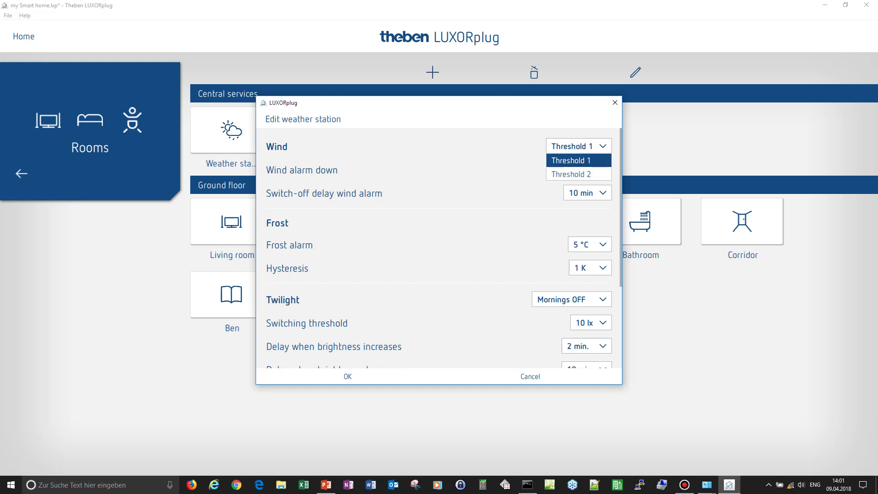
{"action": "left_click", "coordinate": [571, 174]}
{"action": "left_click", "coordinate": [586, 169]}
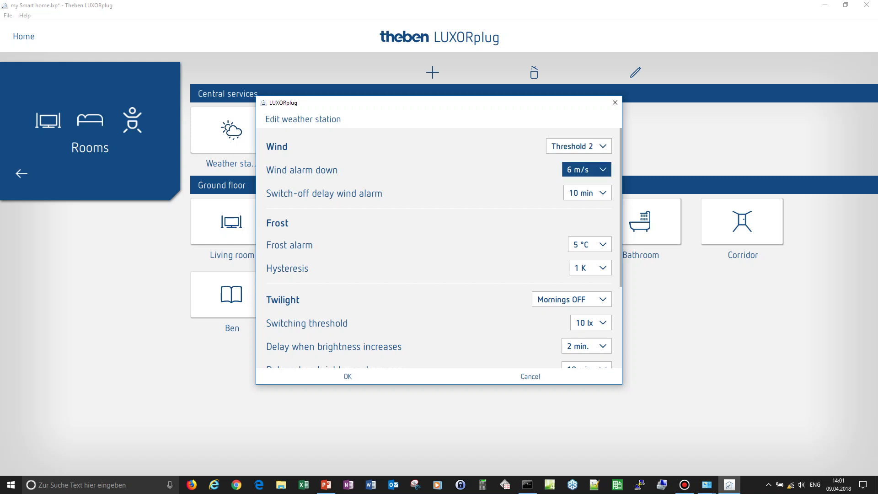
{"action": "left_click", "coordinate": [580, 307]}
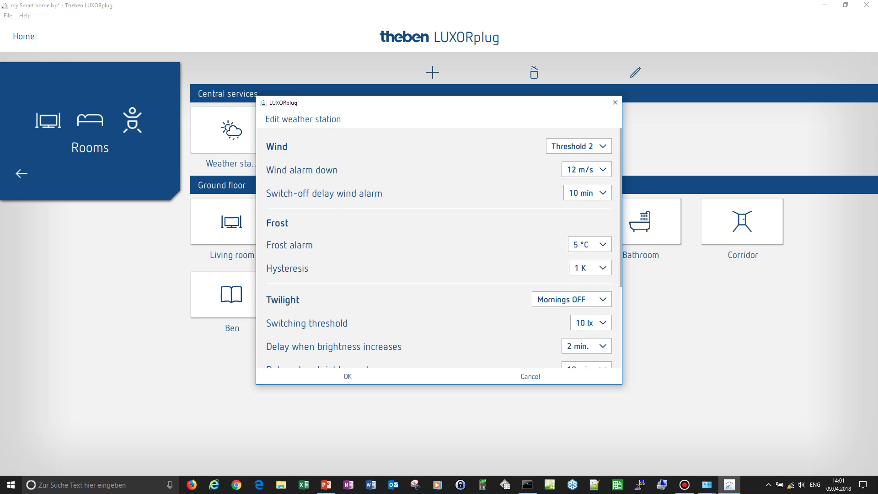
{"action": "left_click", "coordinate": [587, 193]}
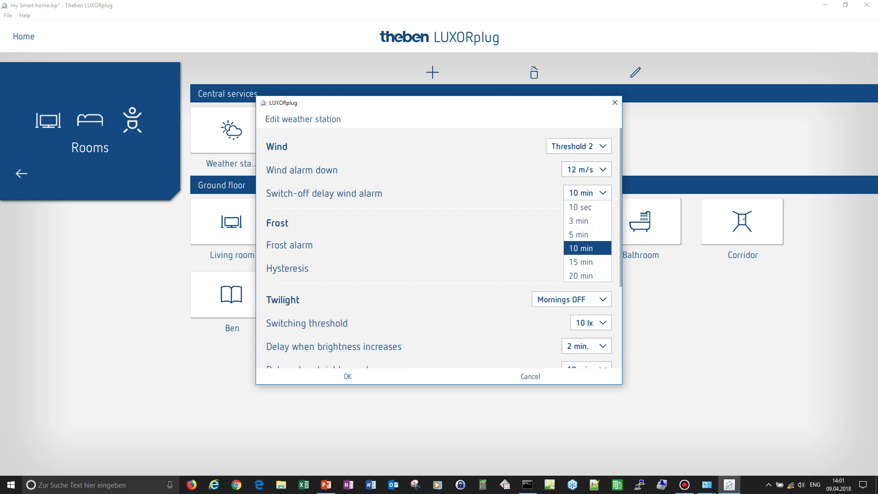
{"action": "left_click", "coordinate": [580, 276]}
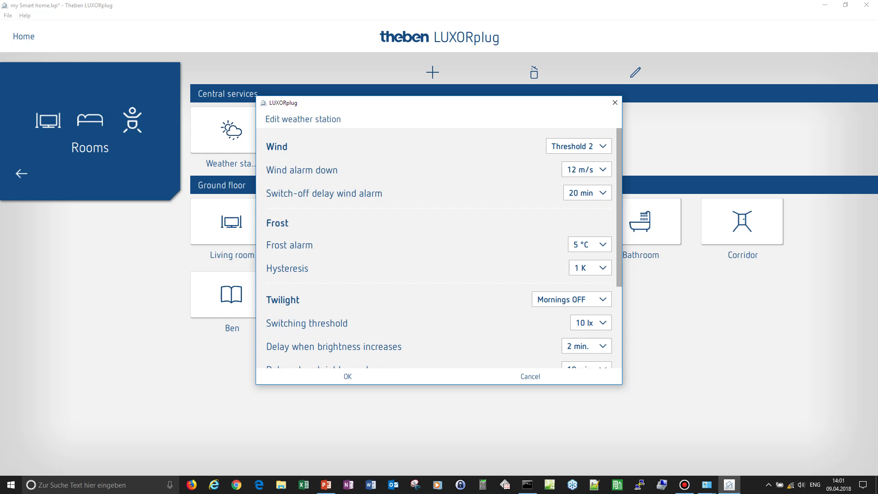
- Leave the Twilight mode unchanged and switch Sun protection to Sensor right
{"action": "scroll", "coordinate": [439, 248], "scroll_direction": "down", "scroll_amount": 5}
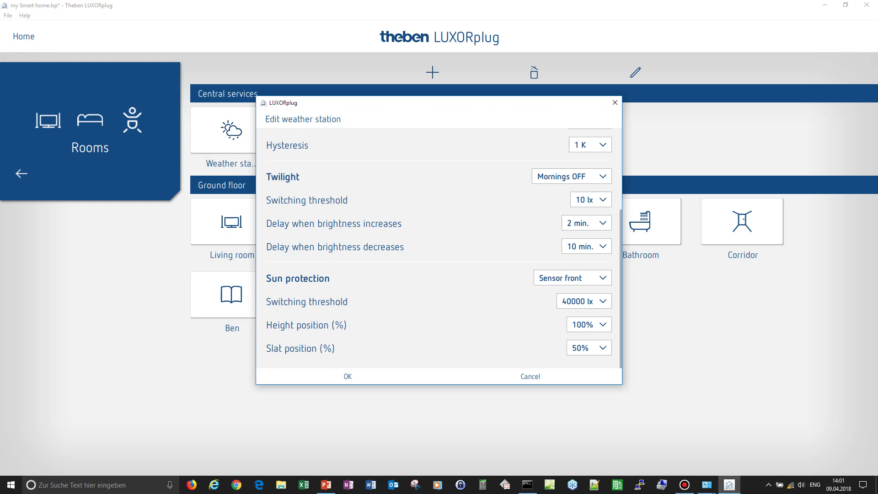
{"action": "left_click", "coordinate": [571, 176]}
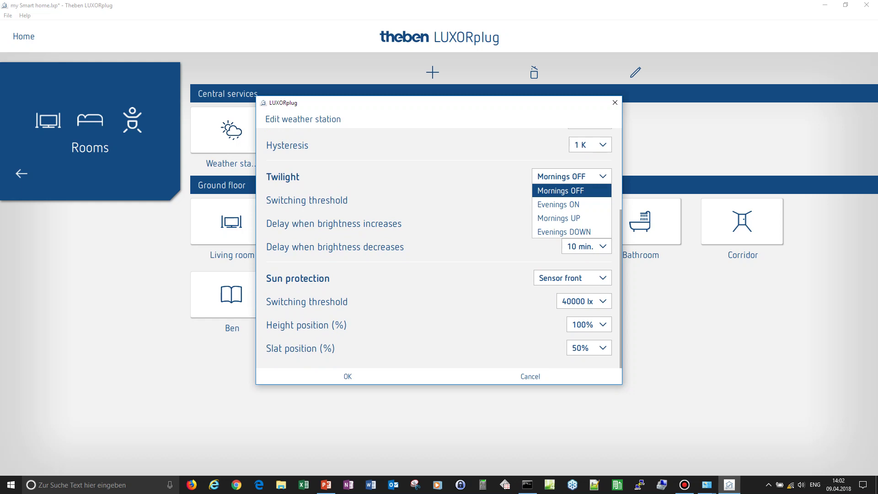
{"action": "left_click", "coordinate": [572, 278]}
{"action": "left_click", "coordinate": [572, 277]}
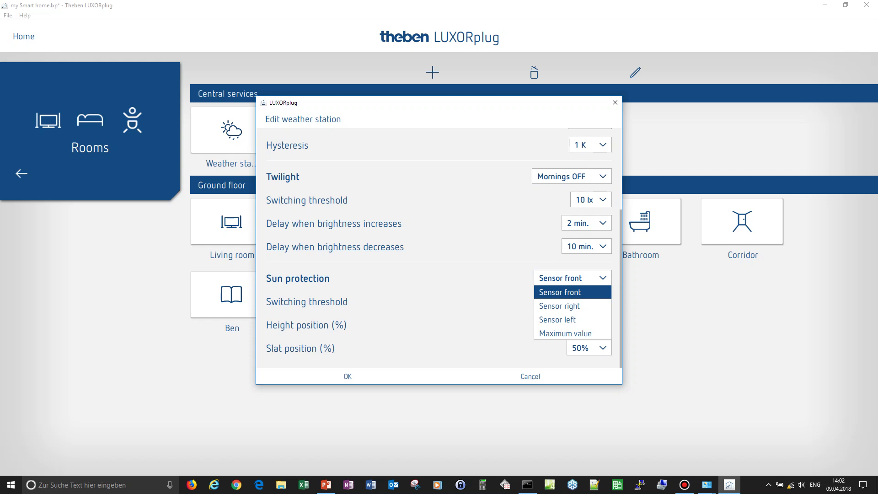
{"action": "key", "text": "Escape"}
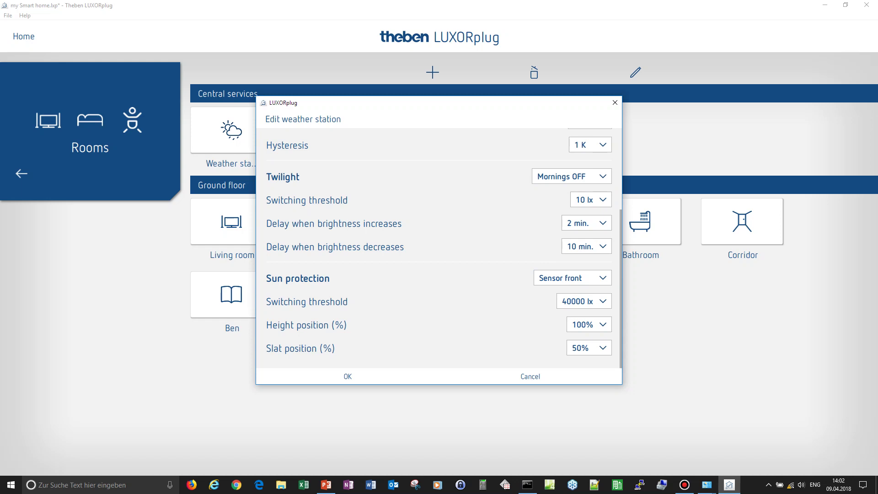
{"action": "key", "text": "alt+Down"}
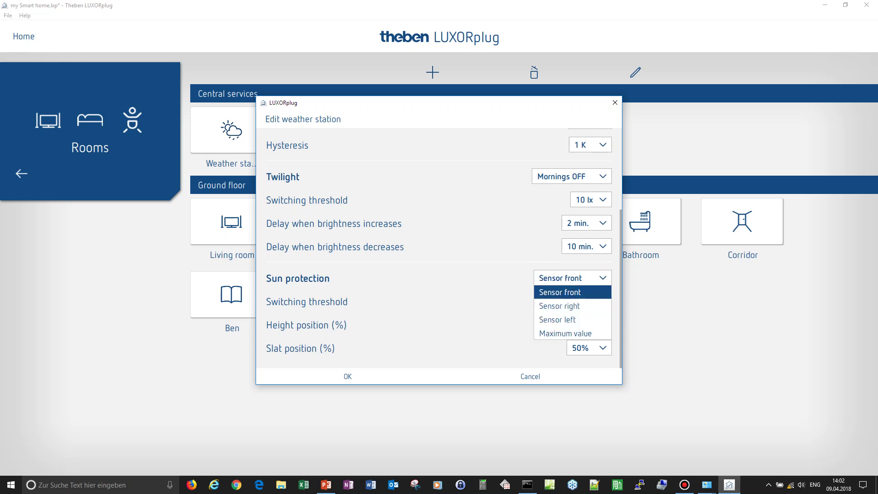
{"action": "key", "text": "Down"}
{"action": "key", "text": "Return"}
- Try Sun protection with Sensor left and raise its threshold to 80000 lx
{"action": "key", "text": "alt+Down"}
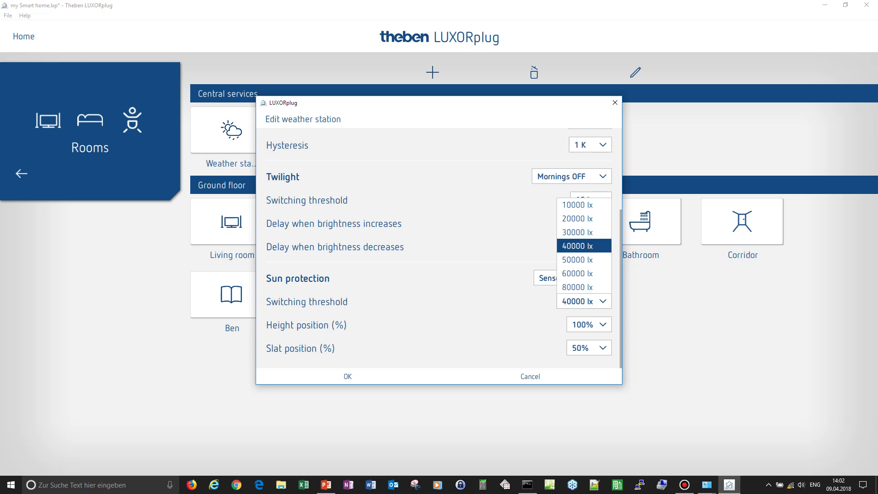
{"action": "key", "text": "Return"}
{"action": "key", "text": "shift+Tab"}
{"action": "key", "text": "alt+Down"}
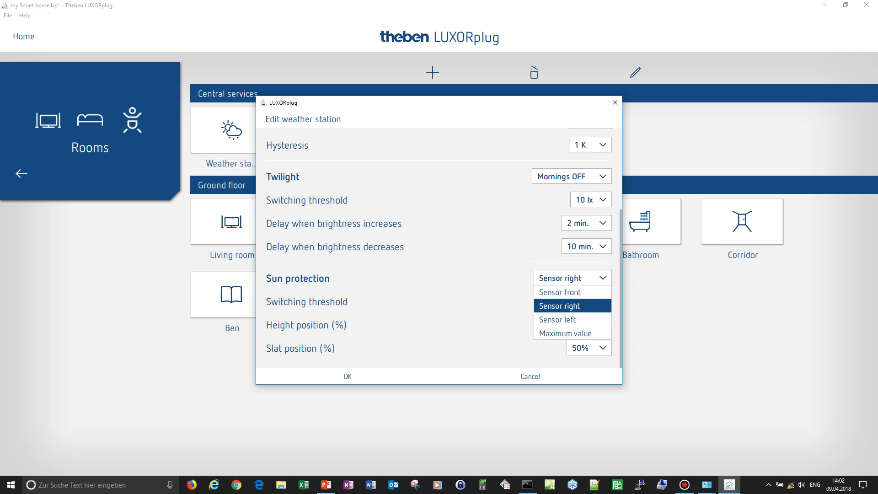
{"action": "key", "text": "Down"}
{"action": "key", "text": "Return"}
{"action": "key", "text": "Tab"}
{"action": "key", "text": "alt+Down"}
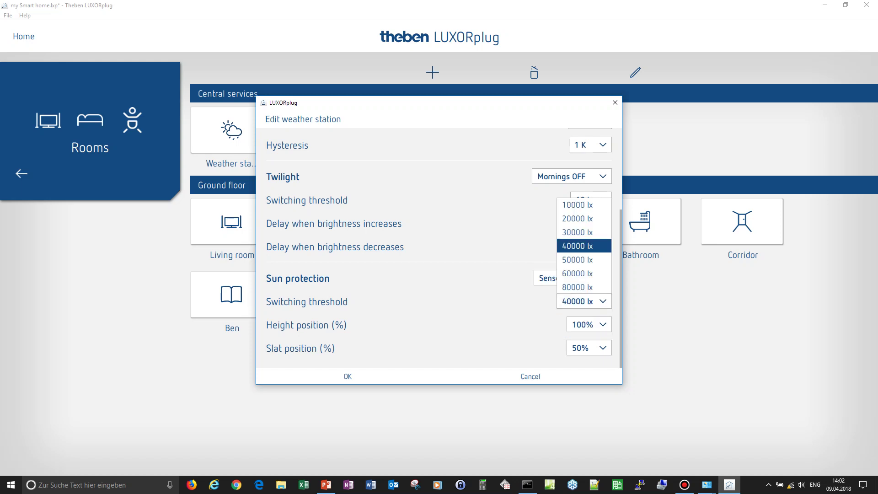
{"action": "key", "text": "Down"}
{"action": "key", "text": "Down"}
{"action": "key", "text": "Down"}
{"action": "key", "text": "Return"}
- Settle on Sun protection Sensor right and confirm the weather station settings
{"action": "key", "text": "shift+Tab"}
{"action": "key", "text": "alt+Down"}
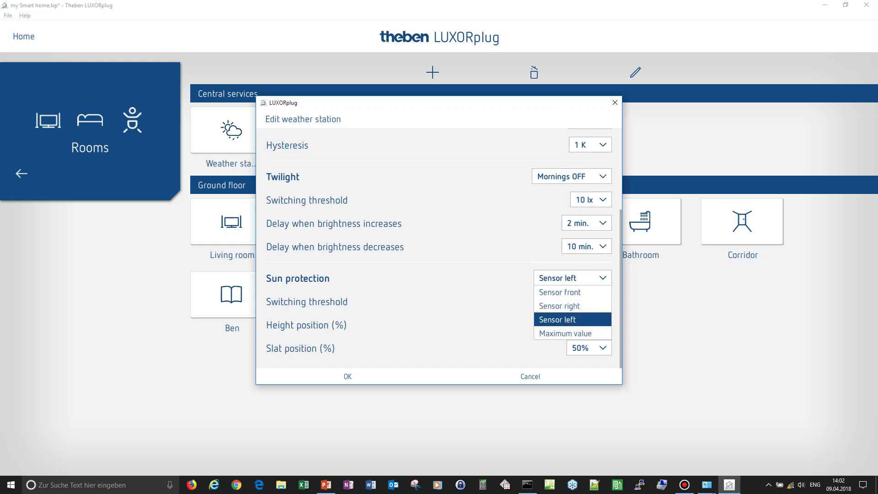
{"action": "key", "text": "Up"}
{"action": "key", "text": "Up"}
{"action": "key", "text": "Return"}
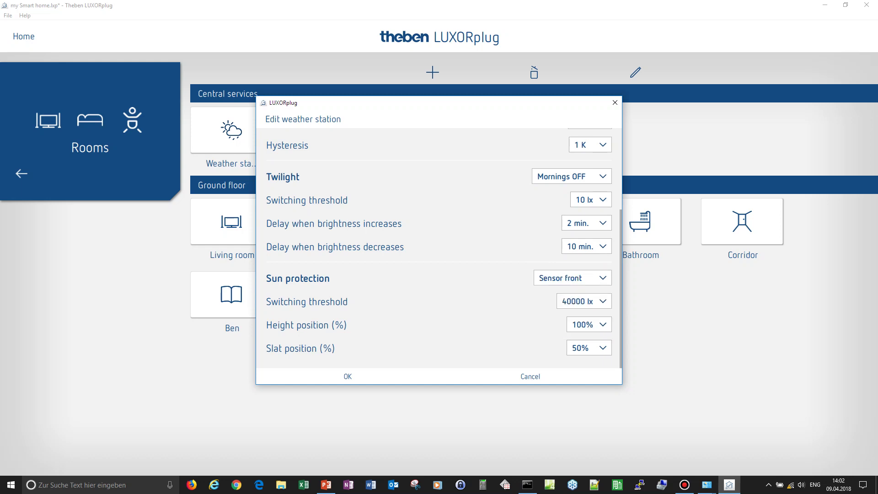
{"action": "key", "text": "alt+Down"}
{"action": "key", "text": "Down"}
{"action": "key", "text": "Return"}
{"action": "key", "text": "alt+Down"}
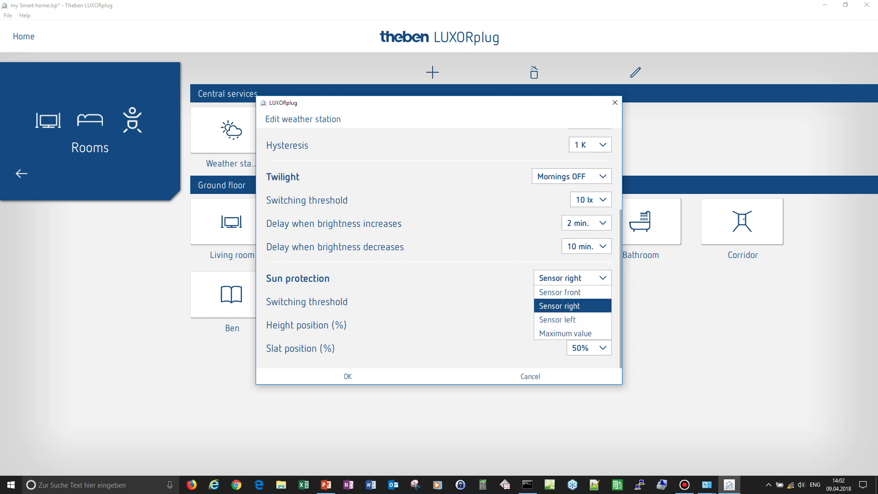
{"action": "key", "text": "Return"}
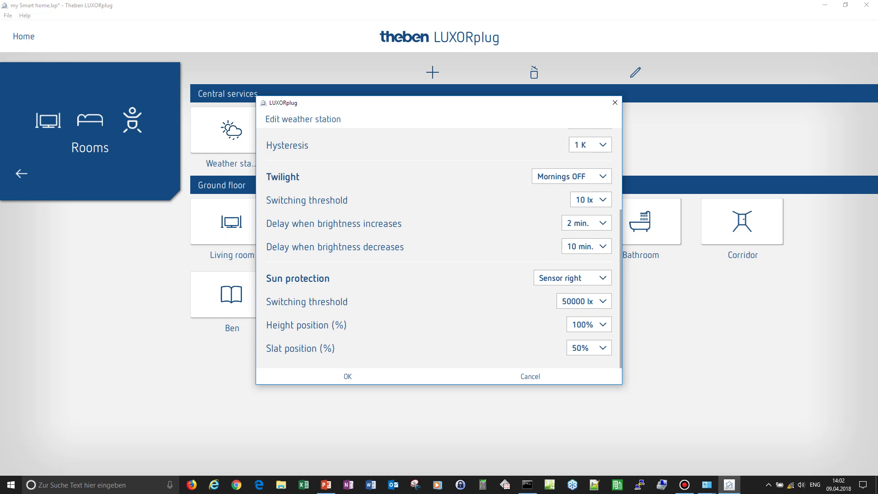
{"action": "key", "text": "Return"}
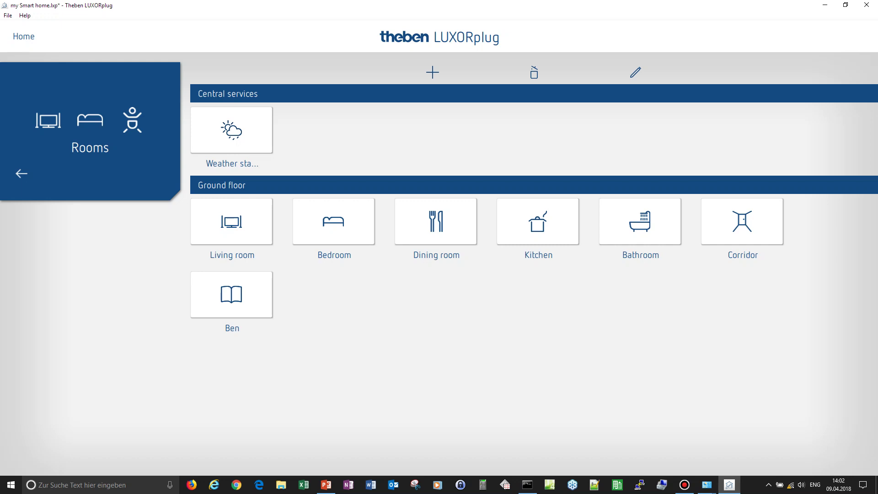
- Return to the start page and save the 'my Smart home' project
{"action": "left_click", "coordinate": [23, 36]}
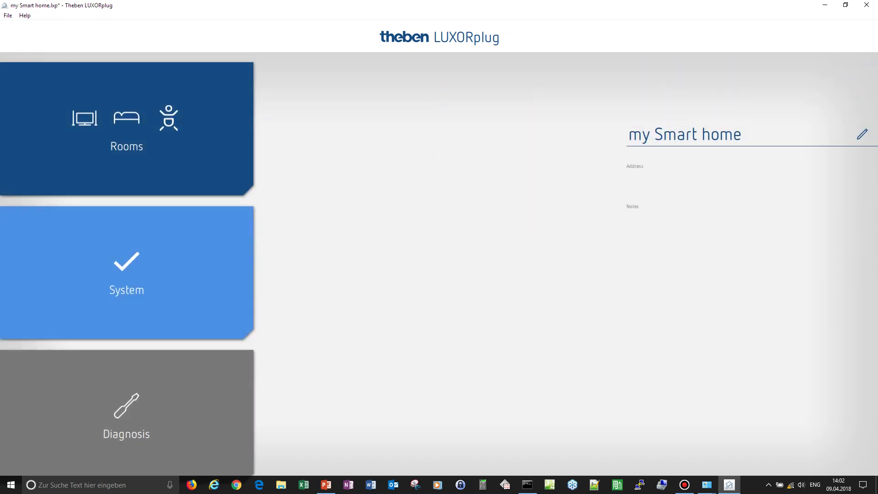
{"action": "left_click", "coordinate": [8, 16]}
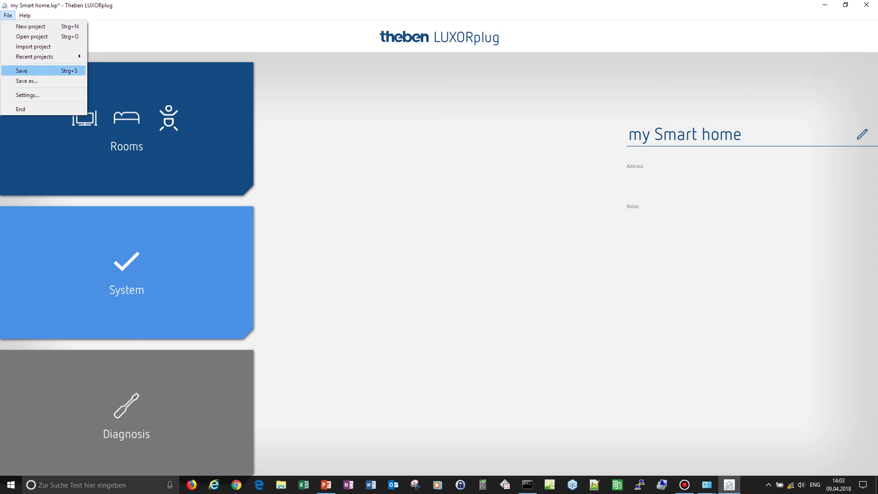
{"action": "key", "text": "Return"}
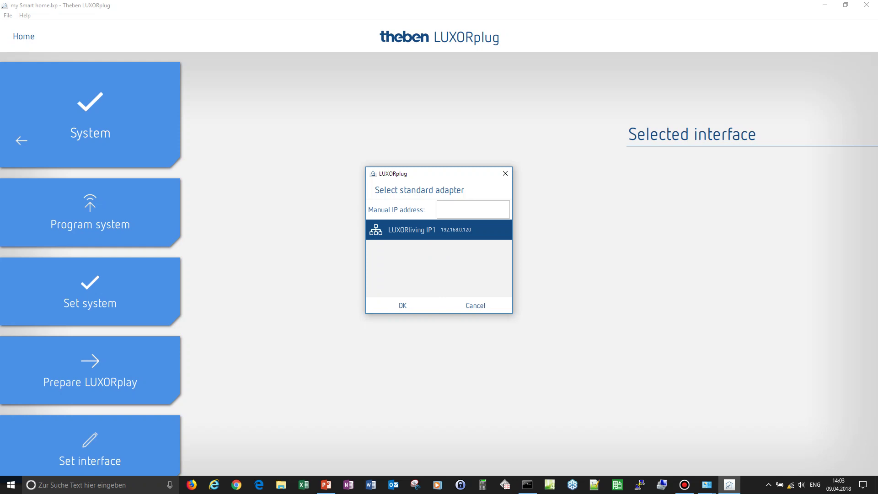
- Confirm LUXORliving IP1 as the standard adapter
{"action": "key", "text": "Return"}
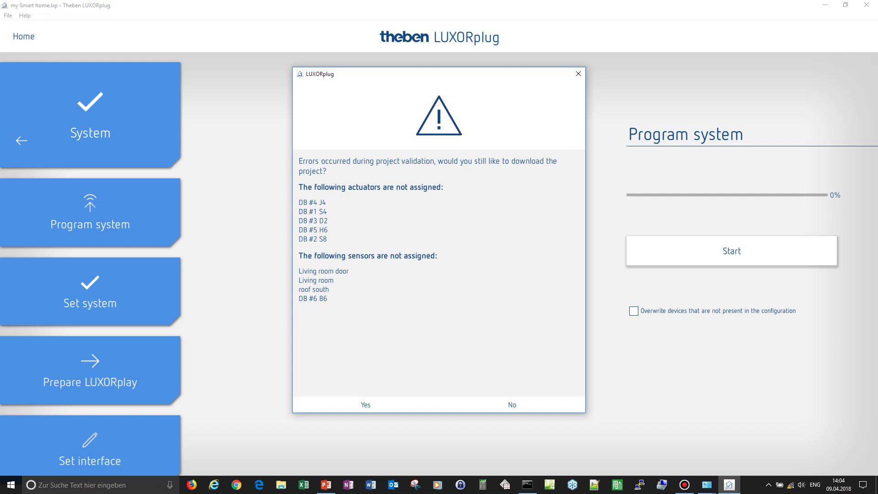
- Decline downloading the project while actuators and sensors remain unassigned
{"action": "left_click", "coordinate": [512, 405]}
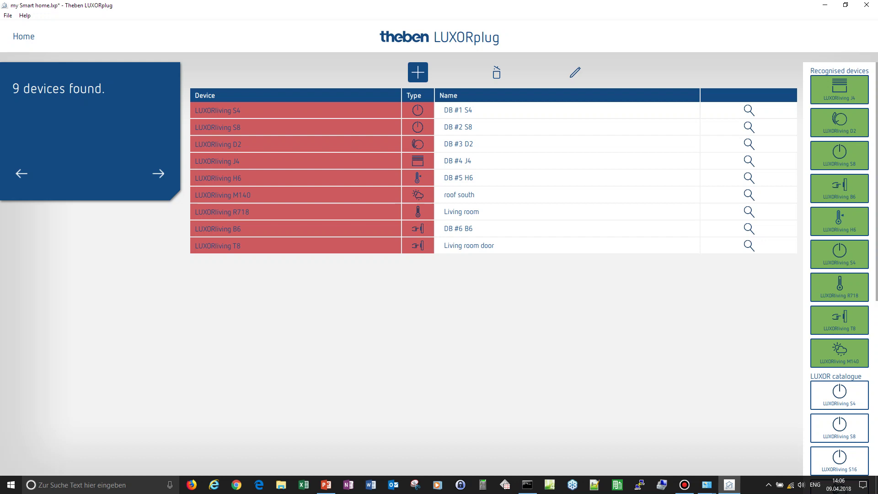
- Assign recognised J4, D2, S8, B6, H6 and S4 devices to their DB #1–#6 rows, confirming each replacement
{"action": "left_click_drag", "start_coordinate": [840, 90], "coordinate": [342, 161]}
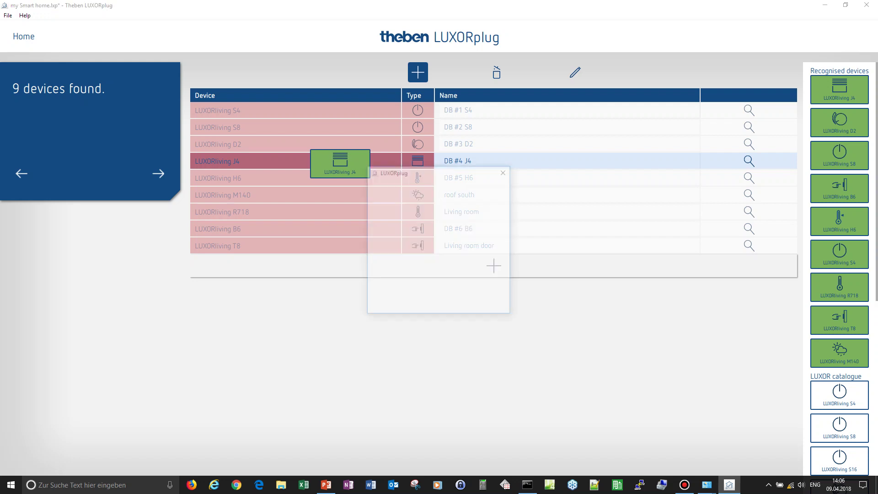
{"action": "left_click", "coordinate": [402, 308]}
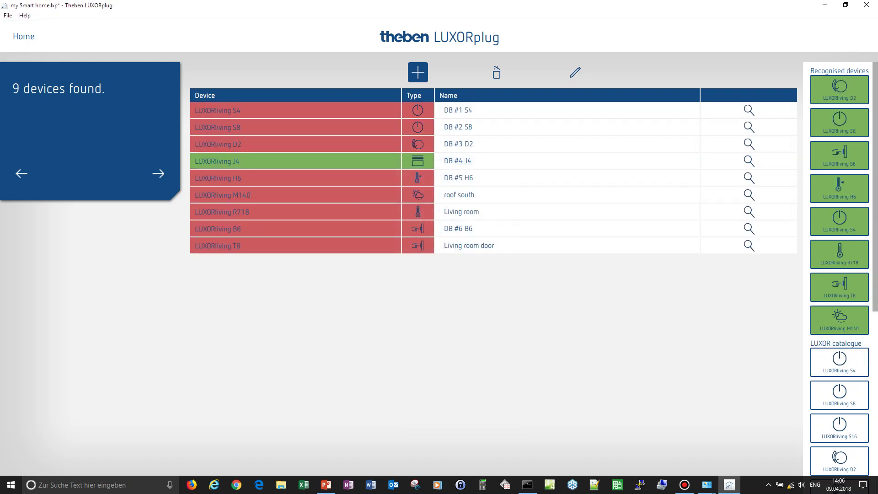
{"action": "left_click_drag", "start_coordinate": [839, 89], "coordinate": [428, 143]}
{"action": "key", "text": "Return"}
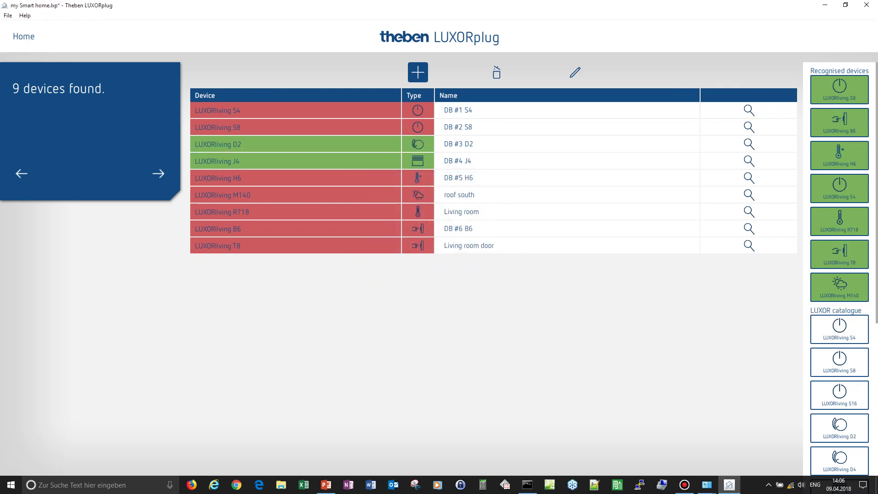
{"action": "left_click_drag", "start_coordinate": [840, 89], "coordinate": [317, 131]}
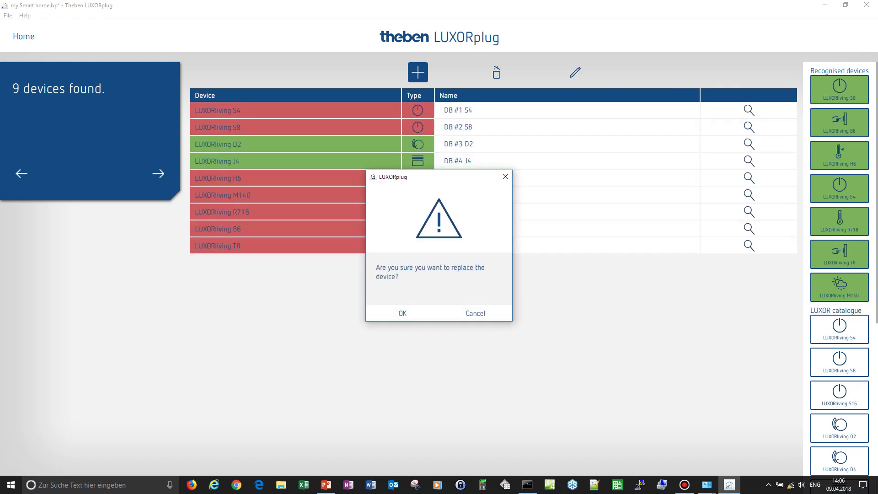
{"action": "key", "text": "Return"}
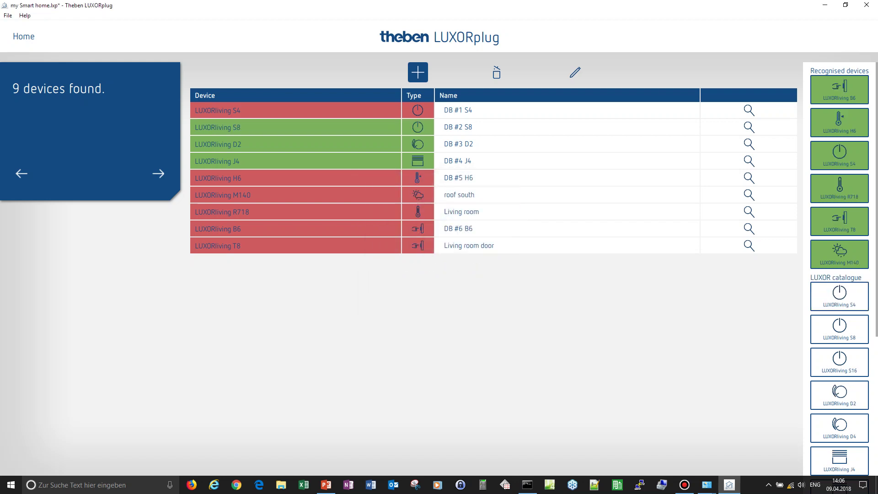
{"action": "left_click_drag", "start_coordinate": [840, 89], "coordinate": [400, 226]}
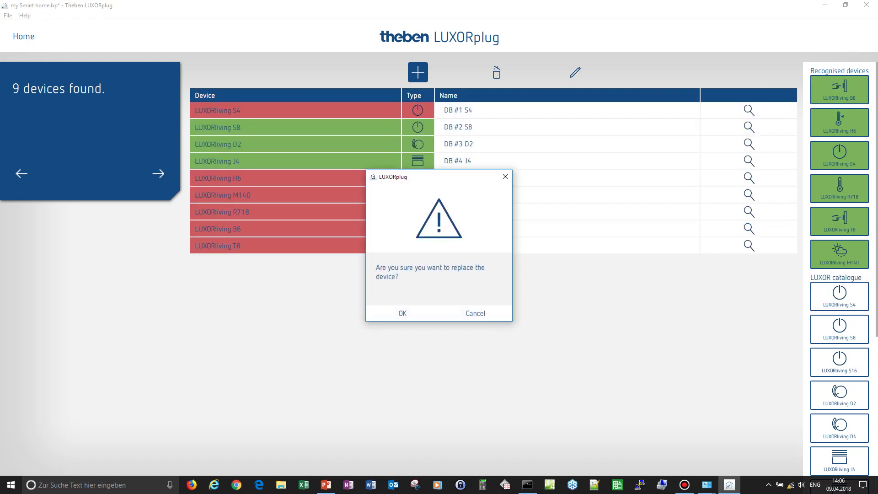
{"action": "key", "text": "Return"}
{"action": "left_click_drag", "start_coordinate": [839, 89], "coordinate": [327, 178]}
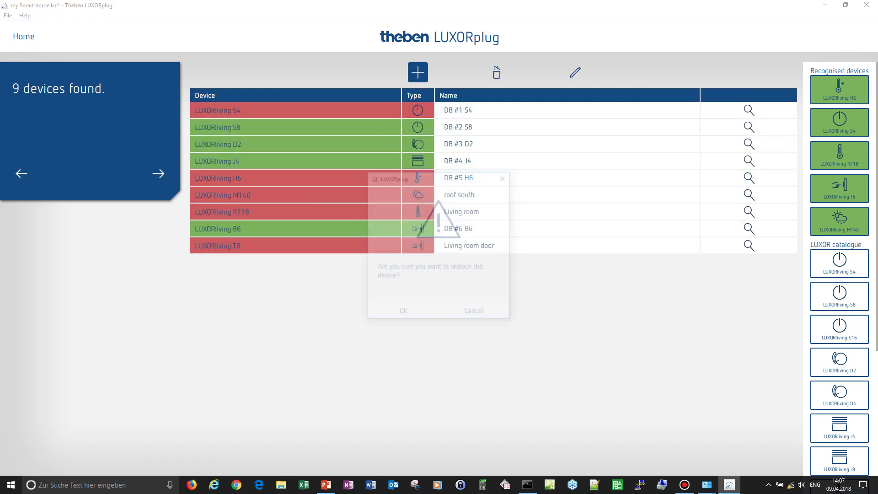
{"action": "key", "text": "Return"}
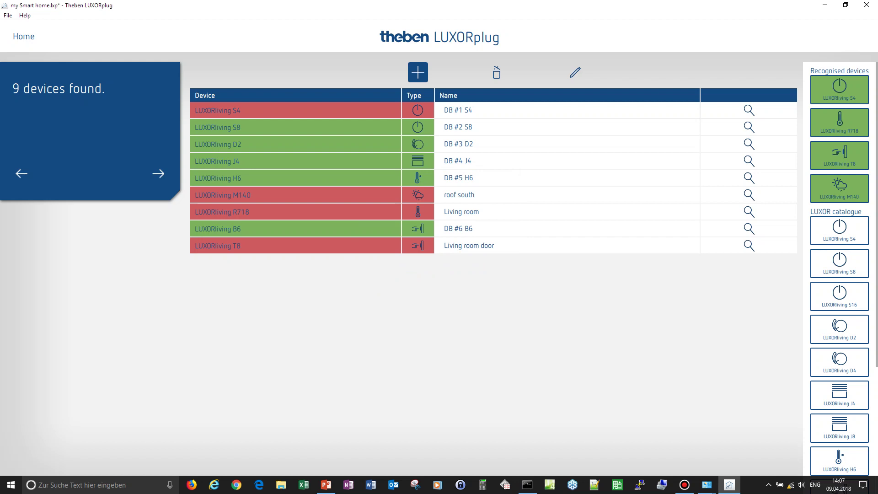
{"action": "left_click_drag", "start_coordinate": [839, 89], "coordinate": [334, 110]}
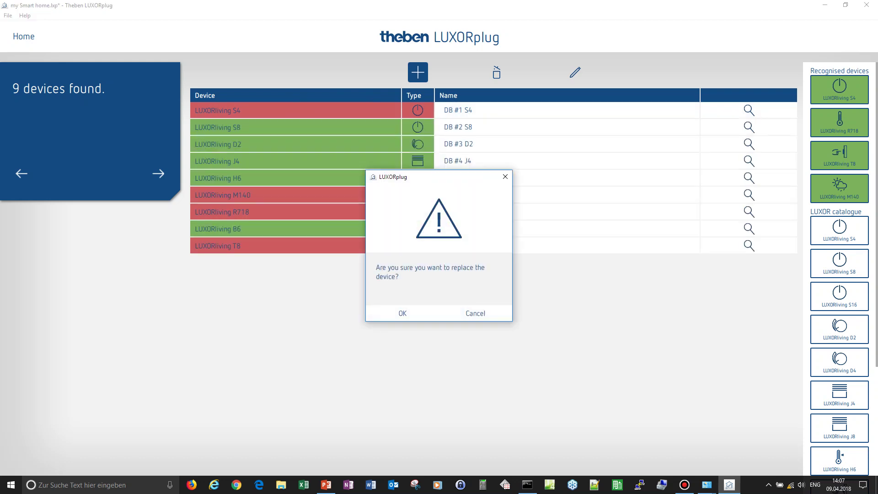
{"action": "key", "text": "Return"}
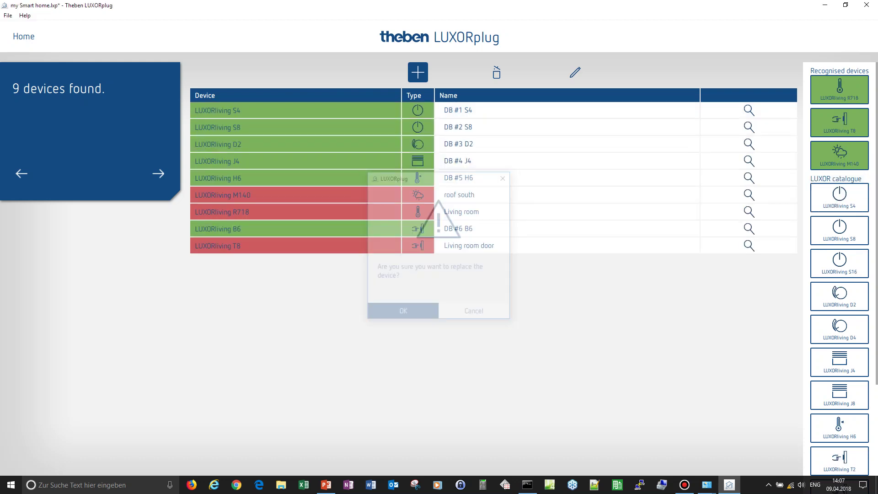
- Assign R718 to Living room, T8 to Living room door, and M140 to roof south
{"action": "left_click_drag", "start_coordinate": [840, 89], "coordinate": [276, 211]}
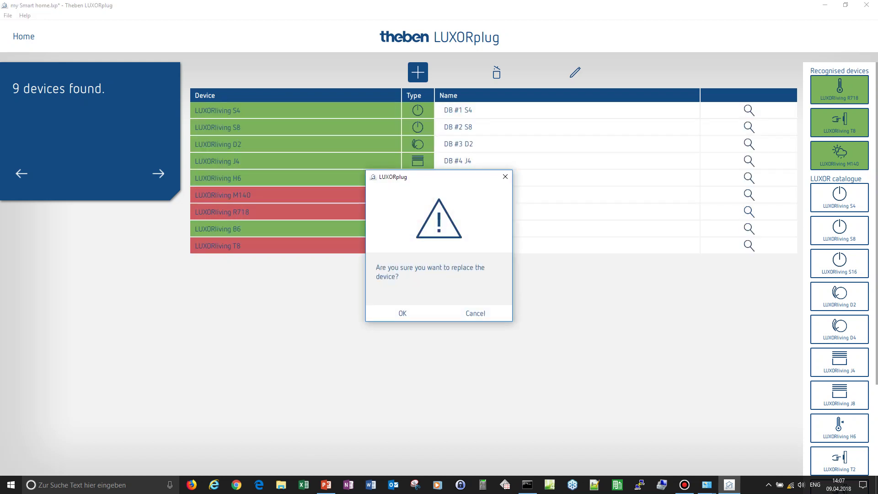
{"action": "key", "text": "Return"}
{"action": "left_click_drag", "start_coordinate": [839, 89], "coordinate": [309, 247]}
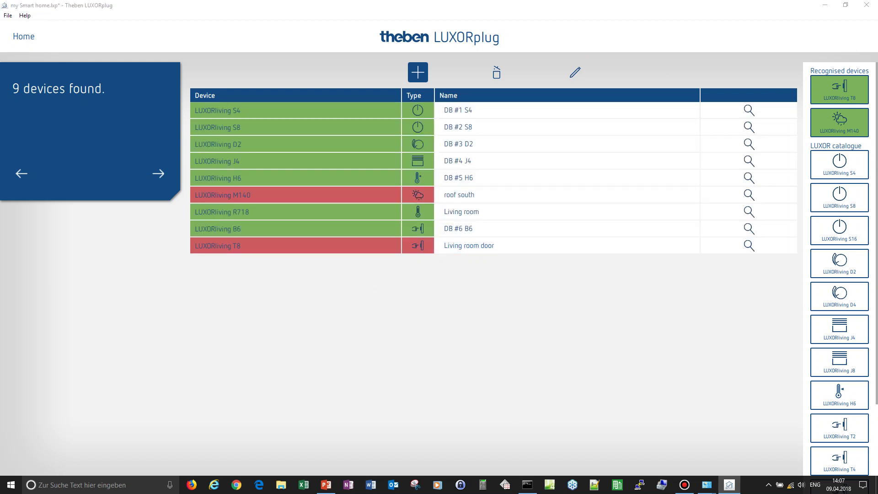
{"action": "key", "text": "Return"}
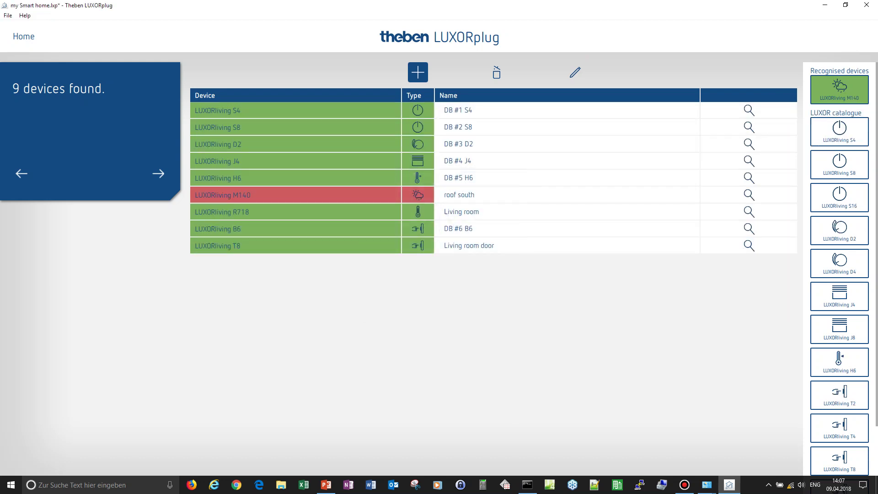
{"action": "left_click_drag", "start_coordinate": [839, 90], "coordinate": [337, 194]}
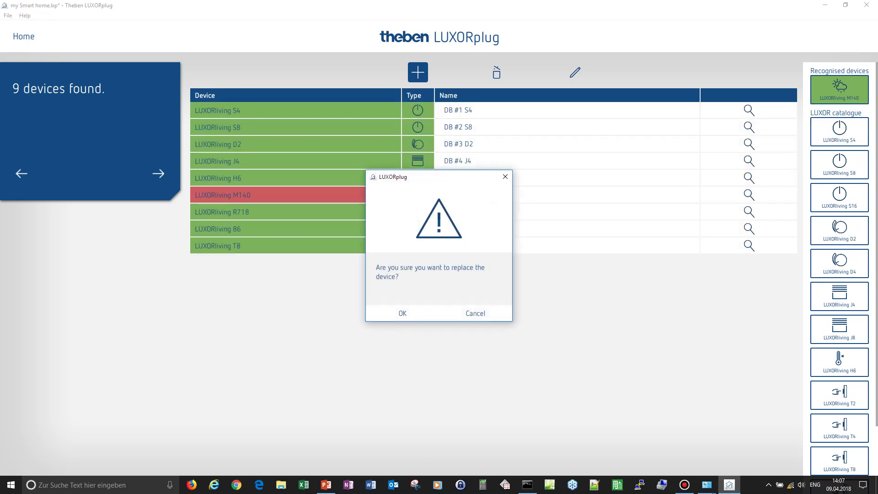
{"action": "key", "text": "Return"}
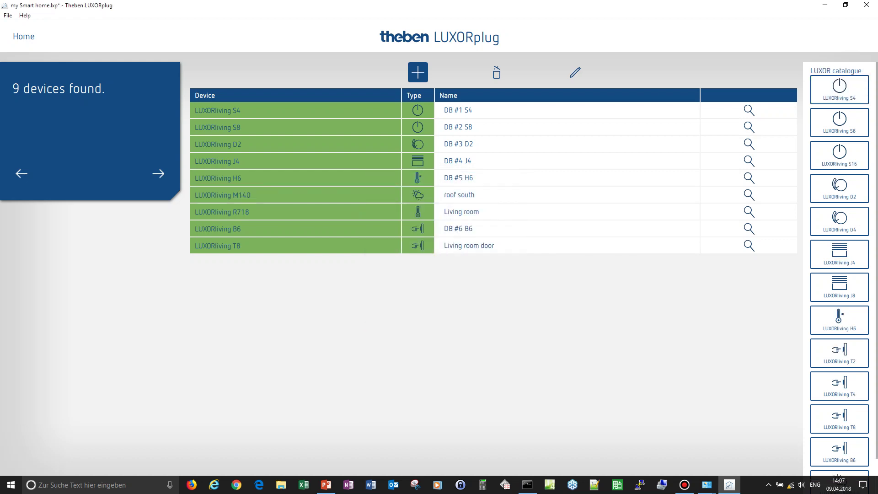
- Go back from the device list to the Program system page and start programming
{"action": "left_click", "coordinate": [22, 173]}
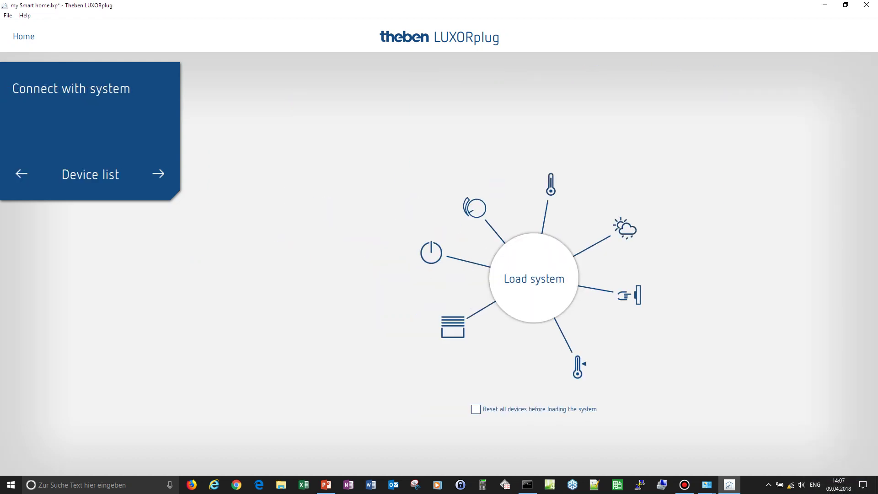
{"action": "left_click", "coordinate": [22, 173]}
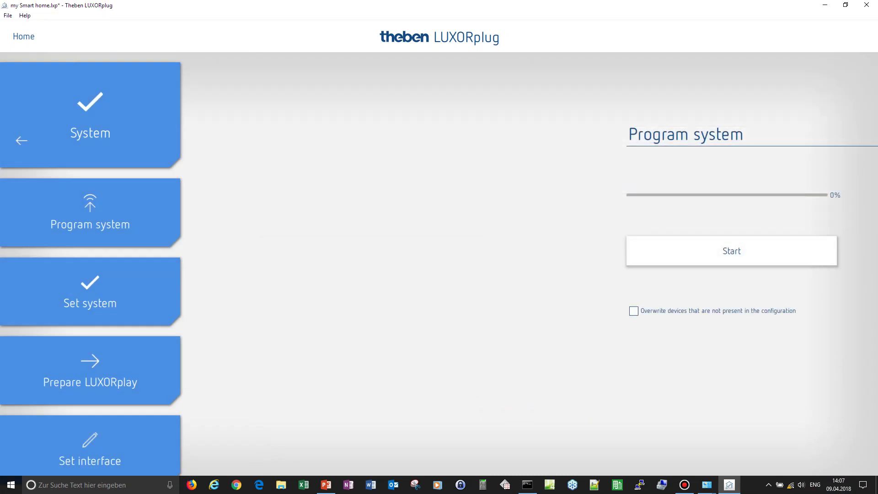
{"action": "key", "text": "Return"}
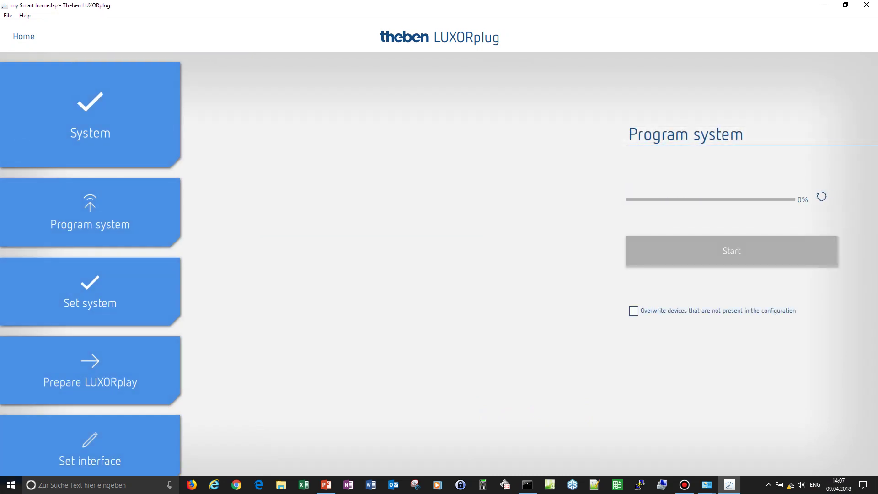
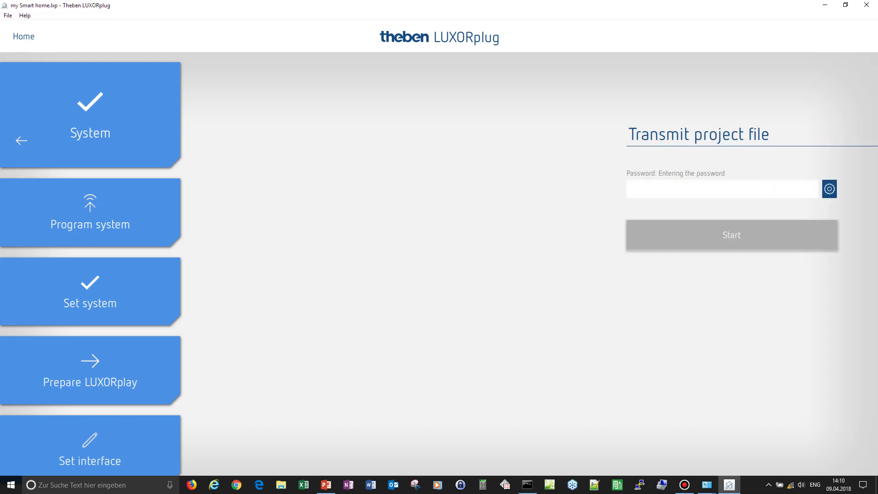
- Transmit the project file to LUXORliving with the system password and dismiss the success message
{"action": "type", "text": "admin"}
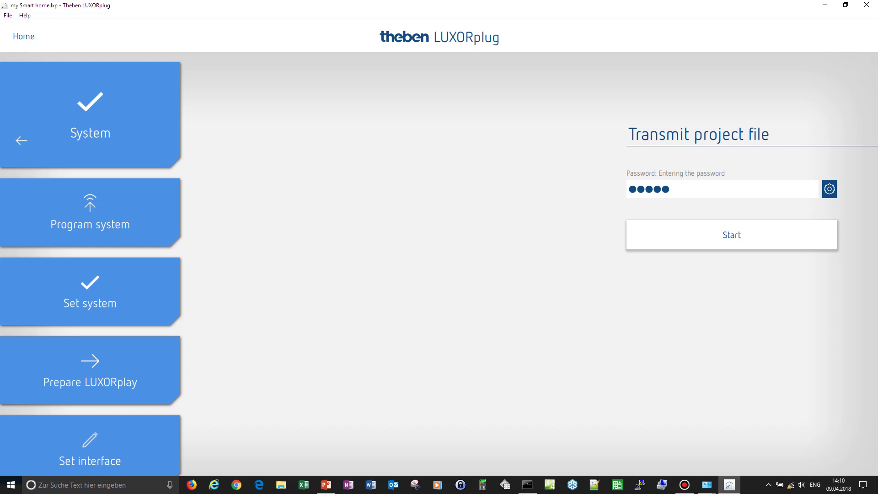
{"action": "key", "text": "Return"}
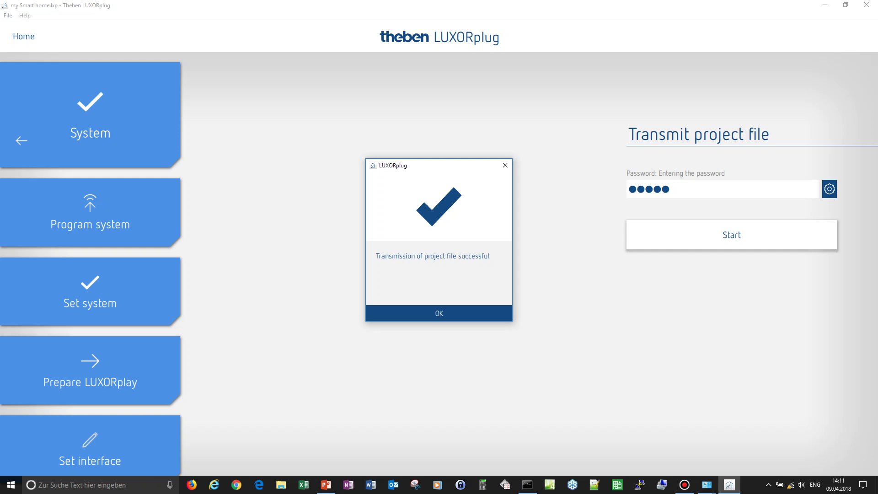
{"action": "key", "text": "Return"}
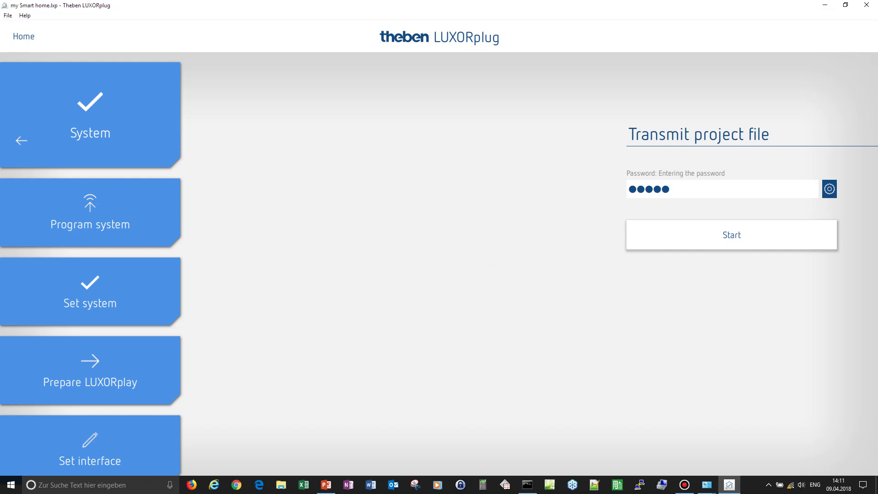
- Launch LUXORplay from the desktop and log in as administrator with the password
{"action": "left_click", "coordinate": [824, 5]}
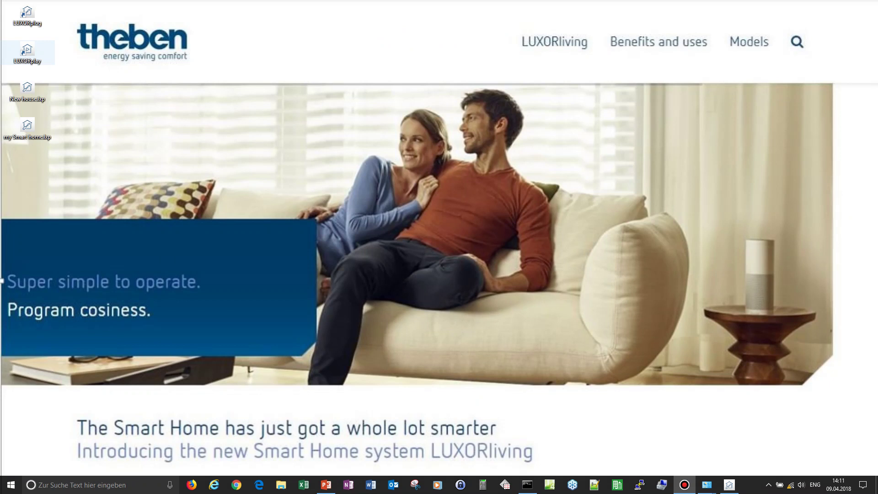
{"action": "double_click", "coordinate": [27, 52]}
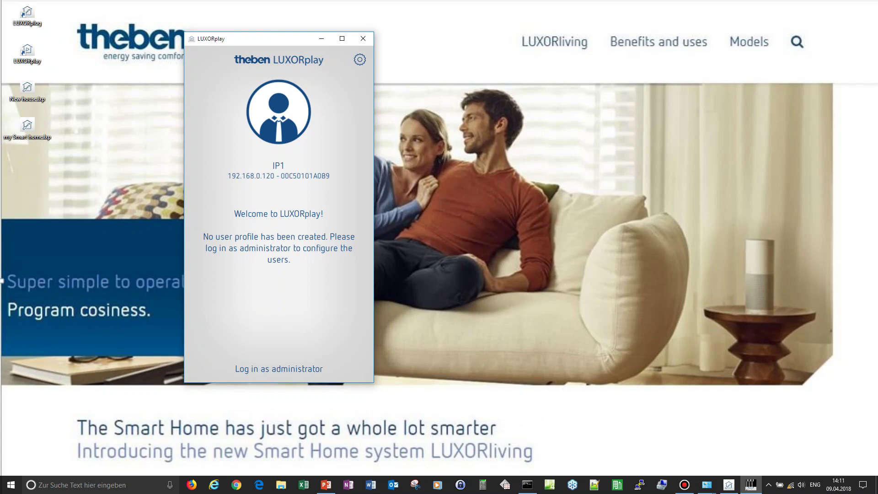
{"action": "left_click", "coordinate": [279, 368]}
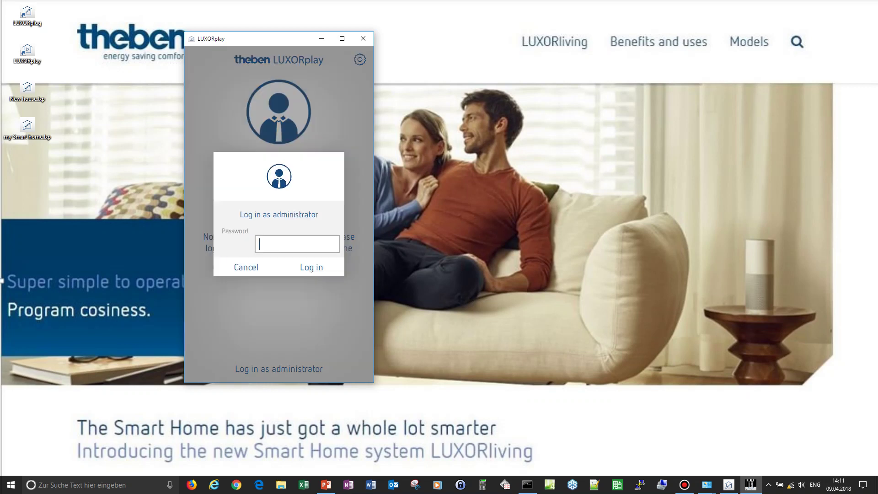
{"action": "type", "text": "admin"}
{"action": "key", "text": "Return"}
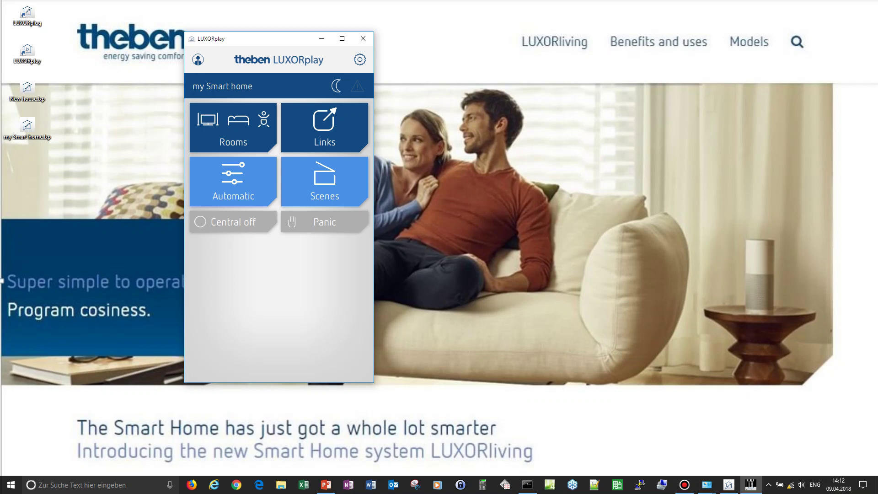
{"action": "left_click", "coordinate": [233, 127]}
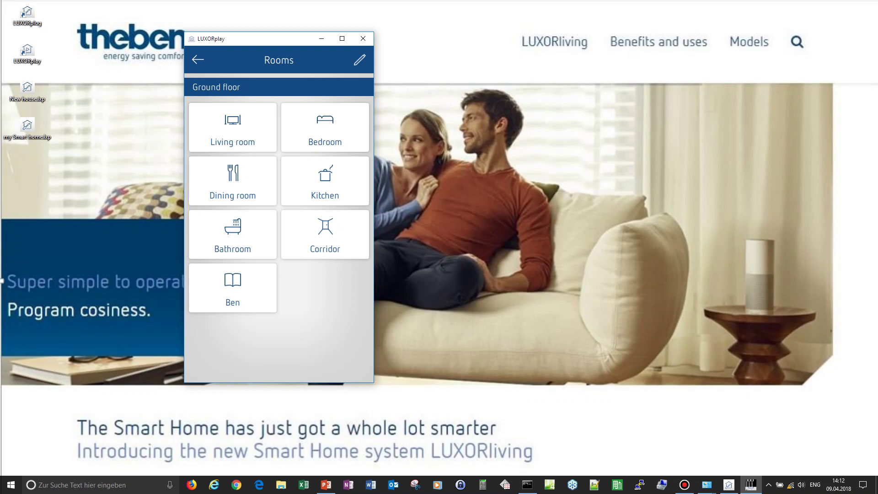
{"action": "left_click", "coordinate": [232, 127]}
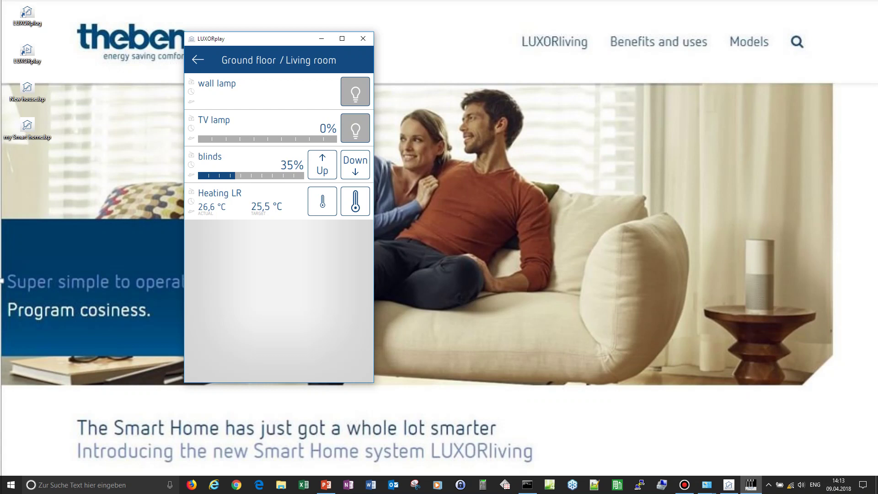
{"action": "left_click", "coordinate": [197, 59]}
{"action": "left_click", "coordinate": [198, 60]}
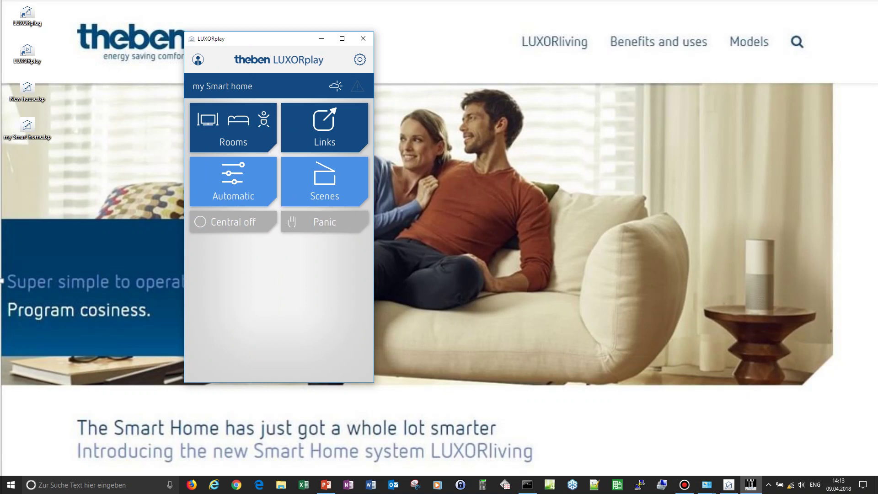
- Activate panic mode, then toggle the wall lamp in the Living room
{"action": "left_click", "coordinate": [324, 222]}
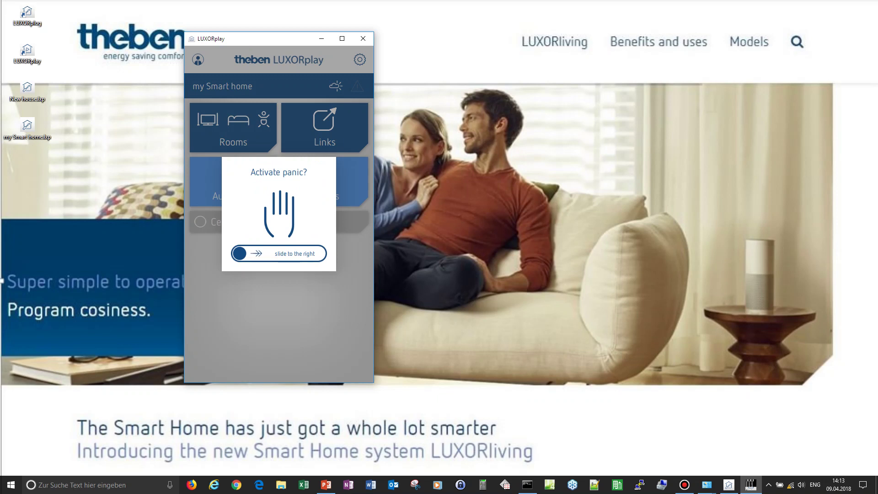
{"action": "left_click_drag", "start_coordinate": [239, 253], "coordinate": [319, 253]}
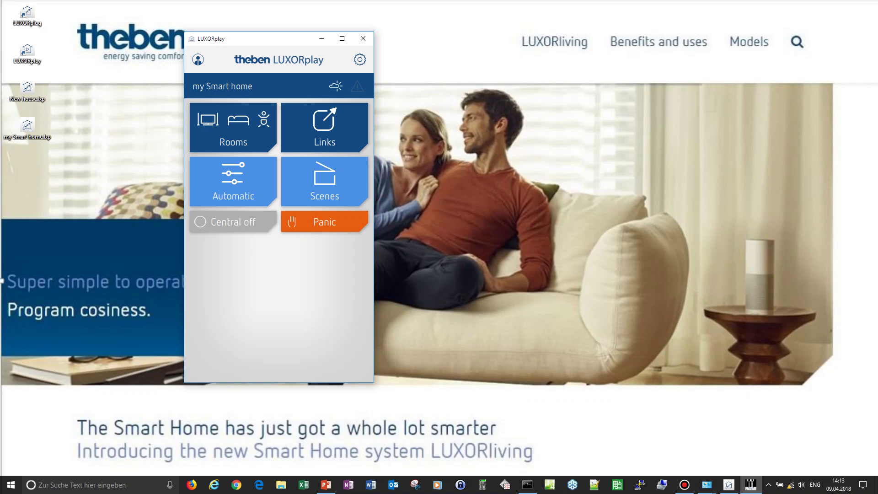
{"action": "left_click", "coordinate": [233, 129]}
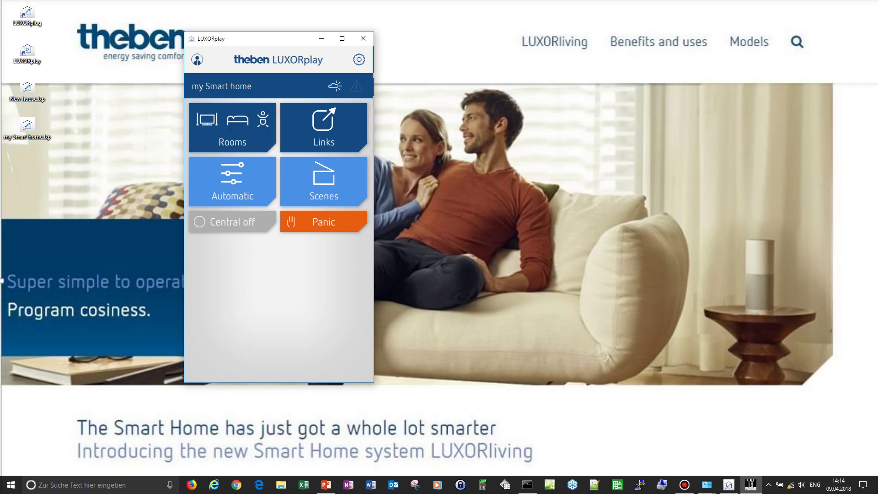
{"action": "left_click", "coordinate": [232, 128]}
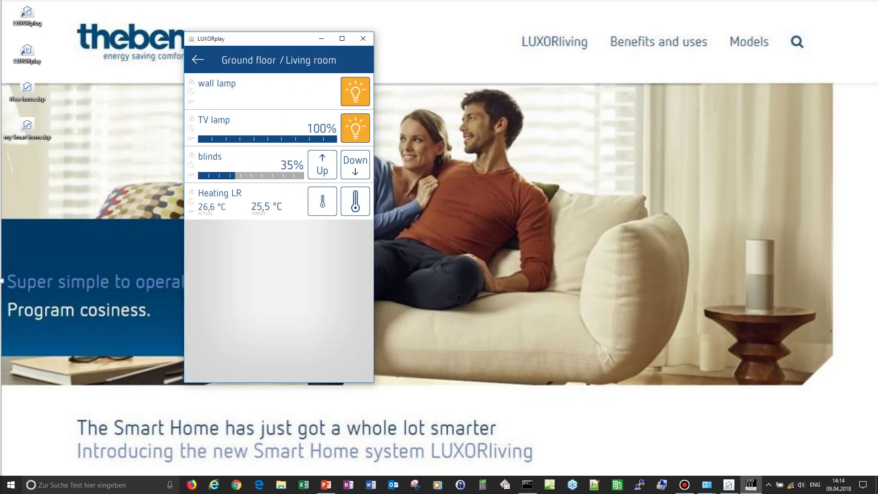
{"action": "left_click", "coordinate": [355, 92]}
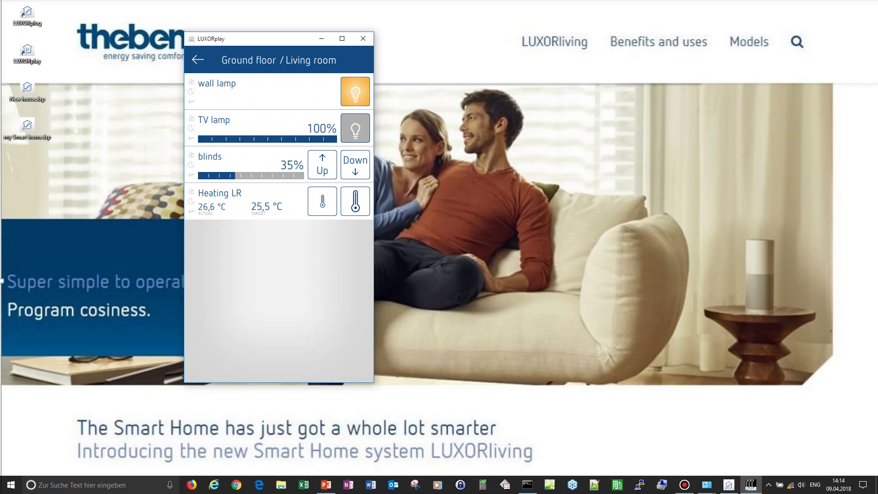
- Back on the home overview, deactivate panic mode and switch everything off centrally
{"action": "left_click", "coordinate": [198, 60]}
{"action": "left_click", "coordinate": [197, 60]}
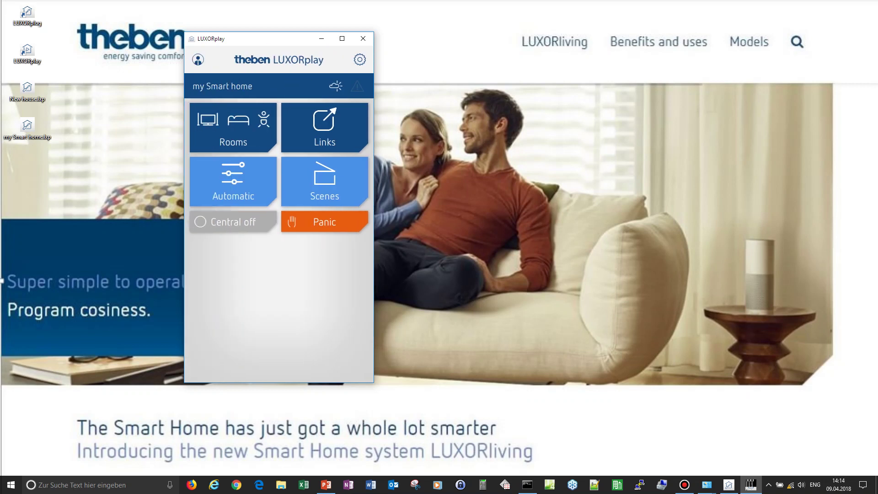
{"action": "left_click", "coordinate": [325, 221]}
{"action": "left_click_drag", "start_coordinate": [239, 253], "coordinate": [317, 253]}
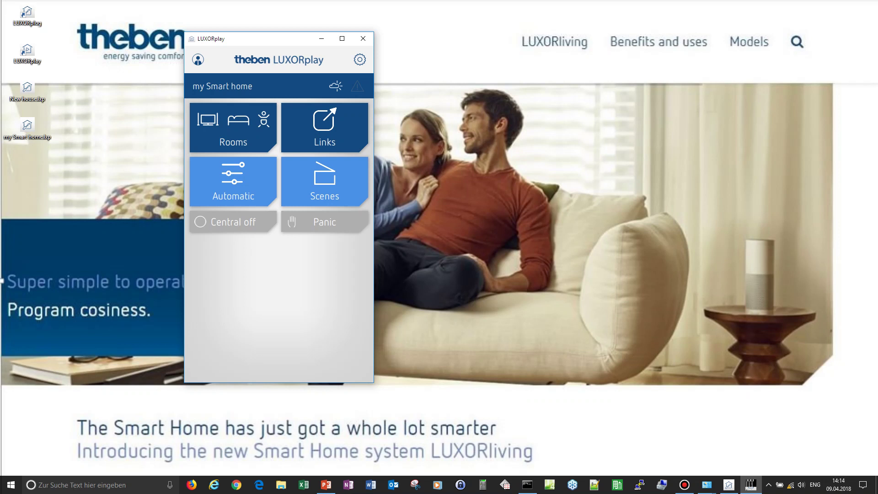
{"action": "left_click", "coordinate": [233, 222]}
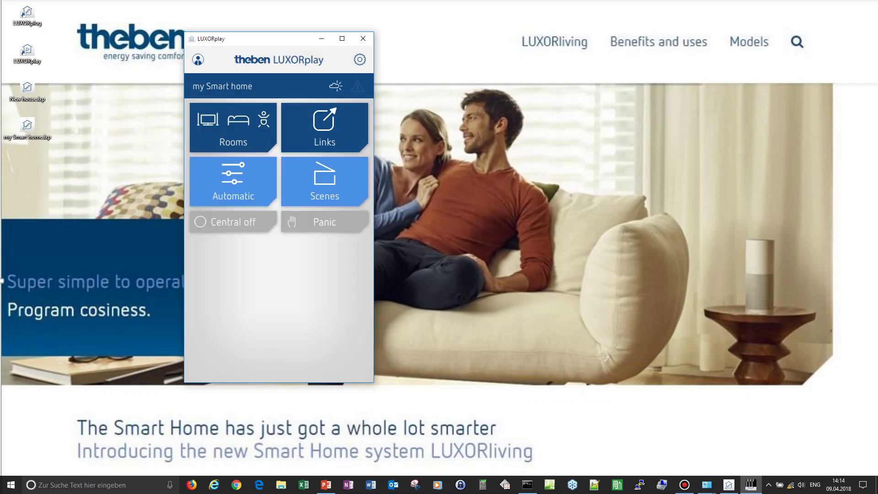